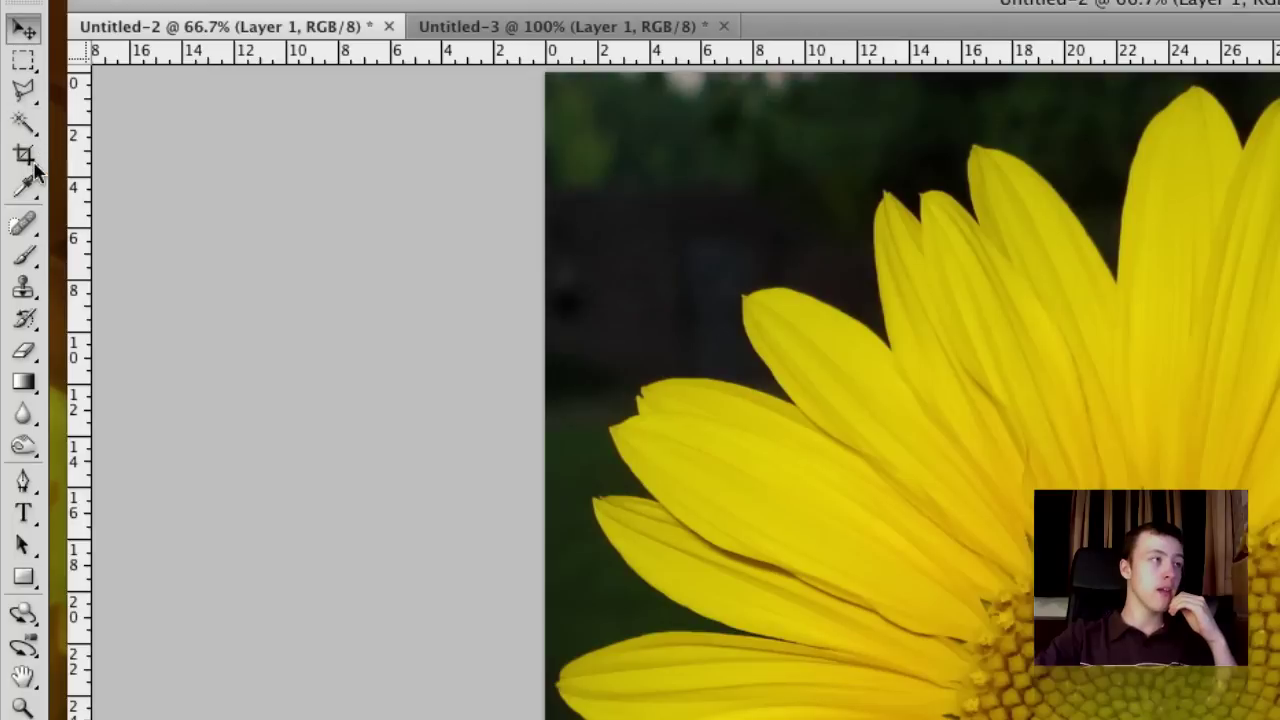
Step: Paint a blue stroke across the sunflower petals with the Brush tool
left_click(26, 158)
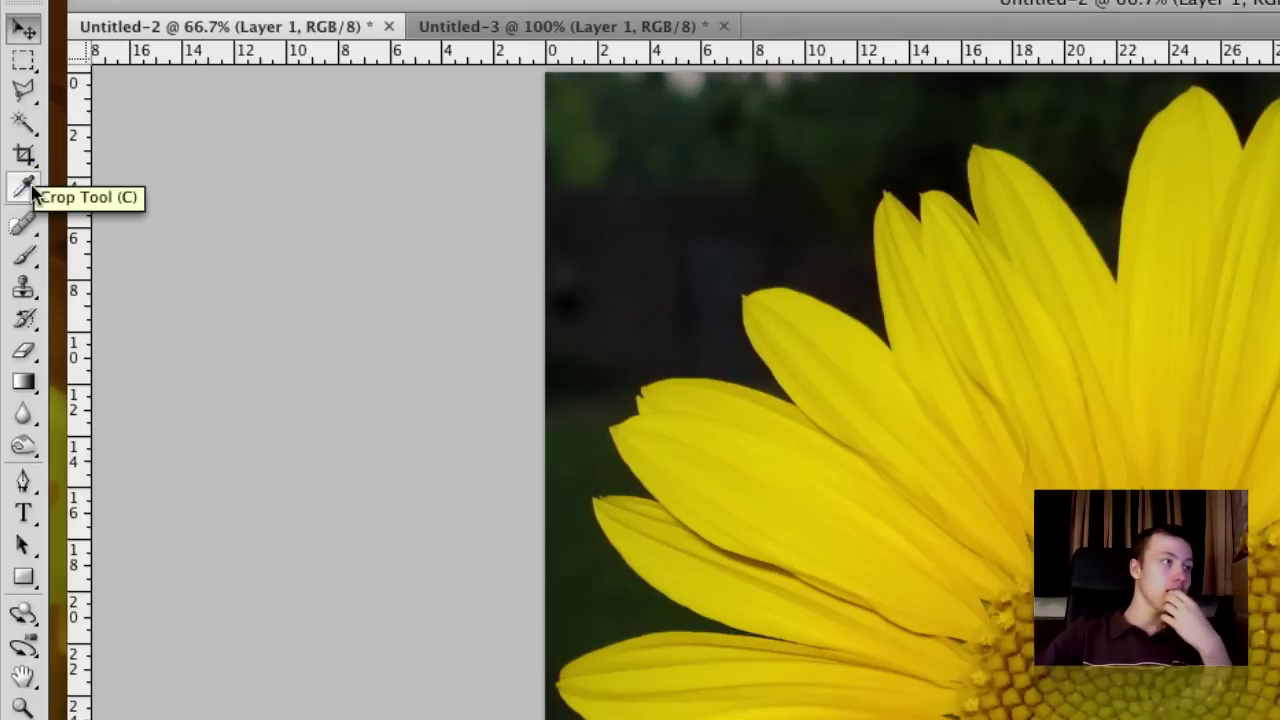
left_click(28, 255)
mouse_move(800, 435)
left_mouse_down()
mouse_move(829, 478)
mouse_move(758, 455)
mouse_move(1140, 366)
left_mouse_up()
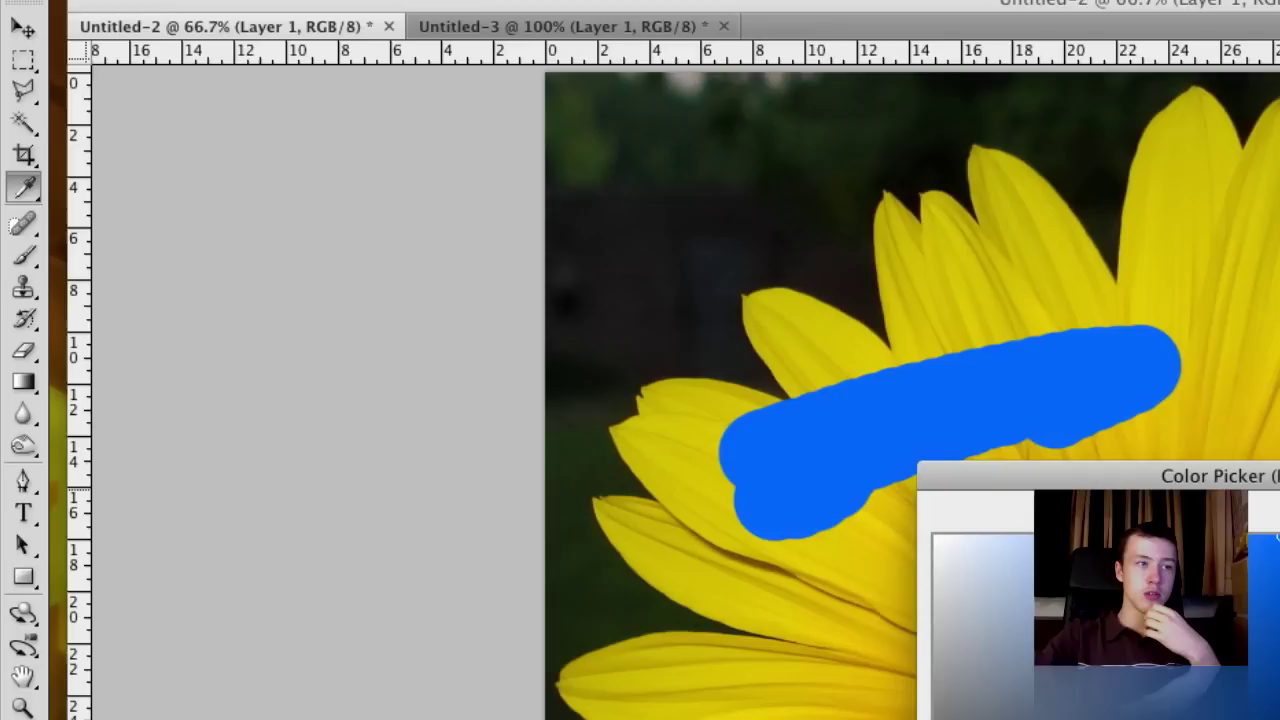
key("Return")
key("b")
Step: Extend the blue stroke, undo it completely, and reveal the tools sharing the Brush slot
mouse_move(1140, 400)
left_mouse_down()
mouse_move(1171, 414)
mouse_move(1090, 410)
left_mouse_up()
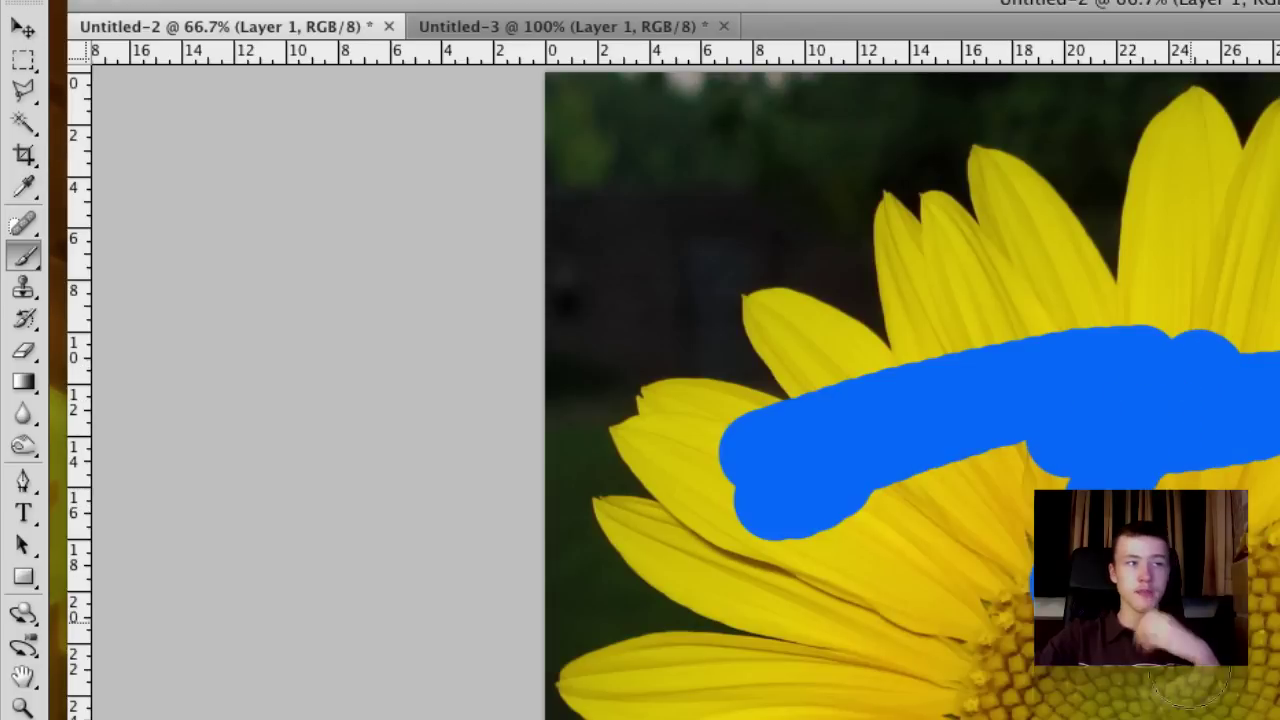
key("ctrl+z")
key("ctrl+alt+z")
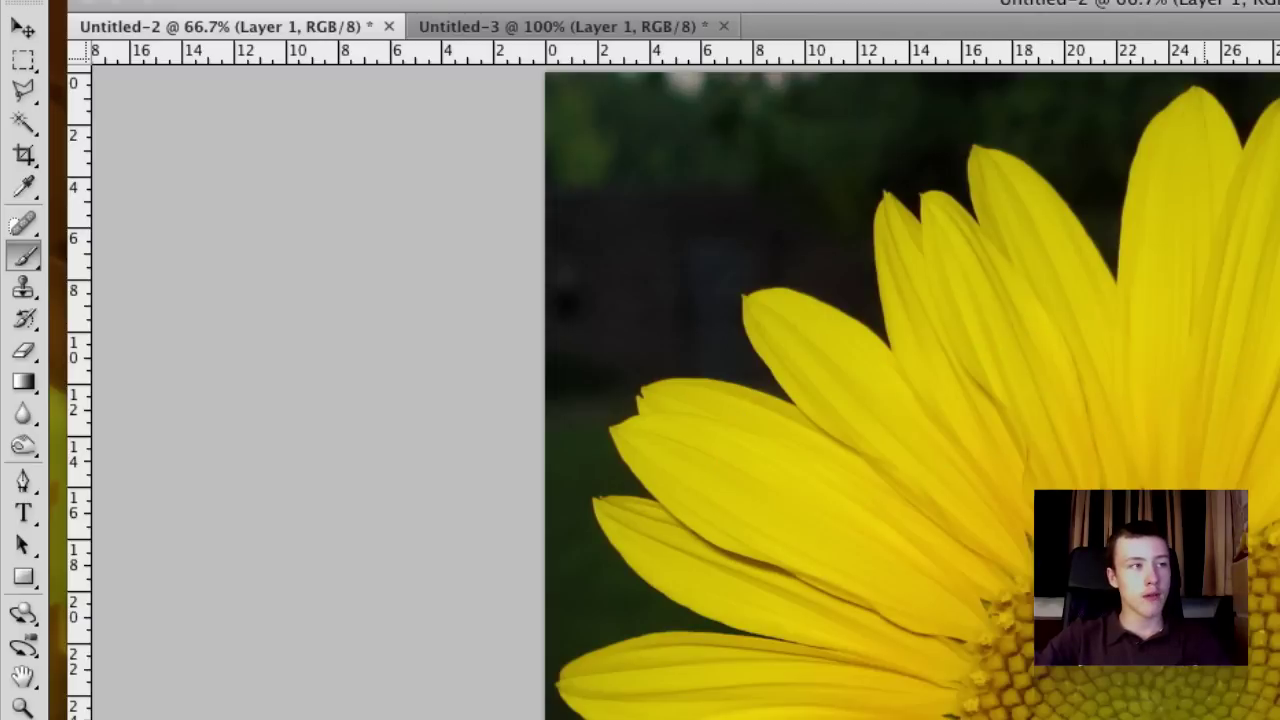
left_click(25, 262)
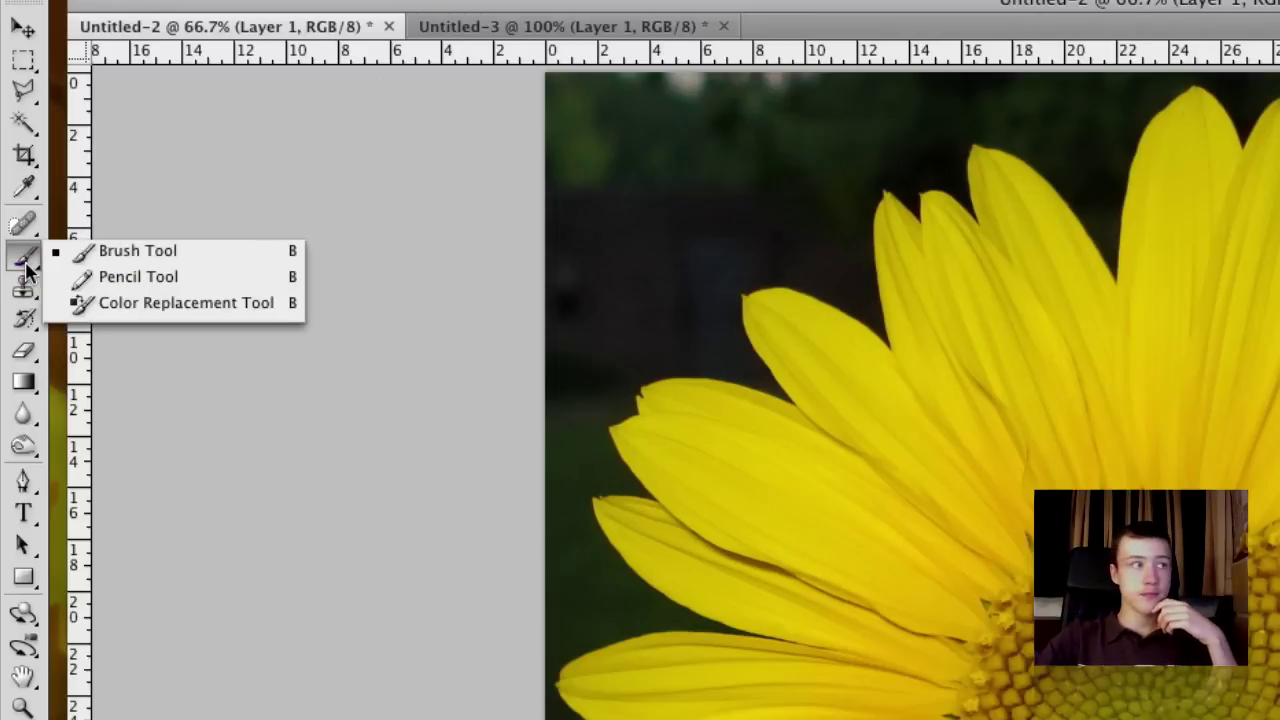
Step: Select the Color Replacement Tool with a 101 px brush diameter
left_click(197, 304)
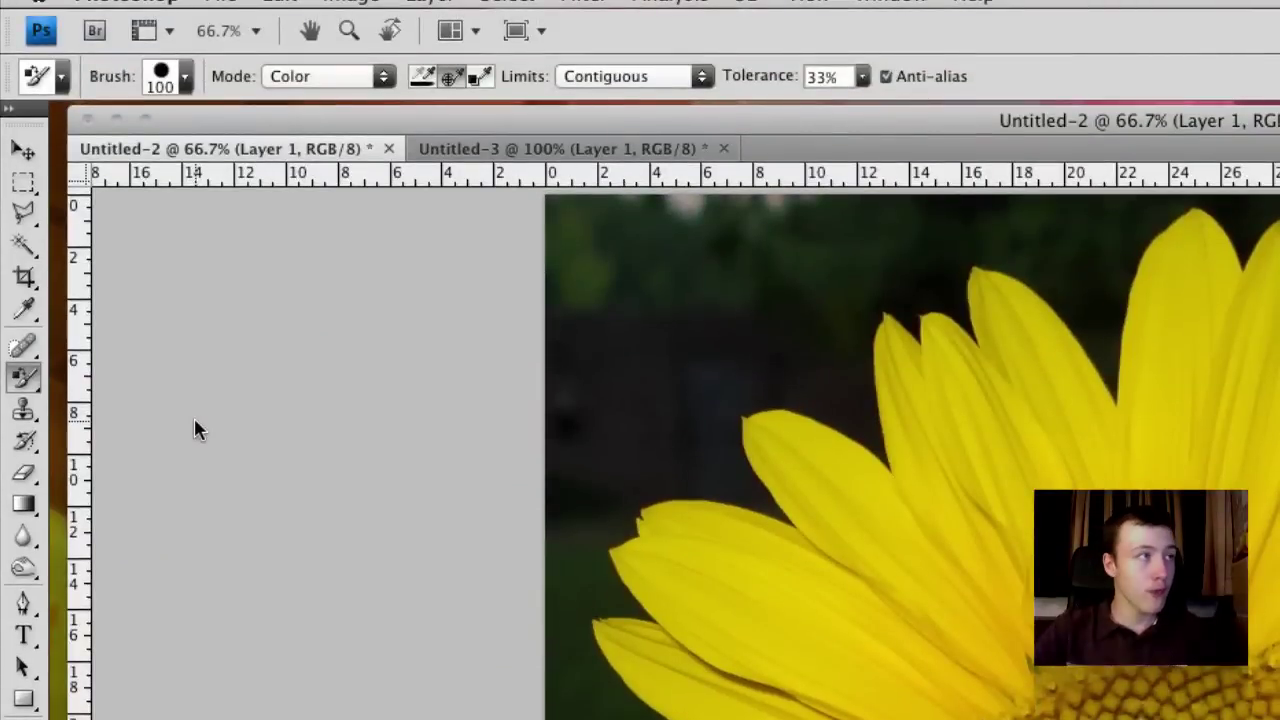
left_click(185, 76)
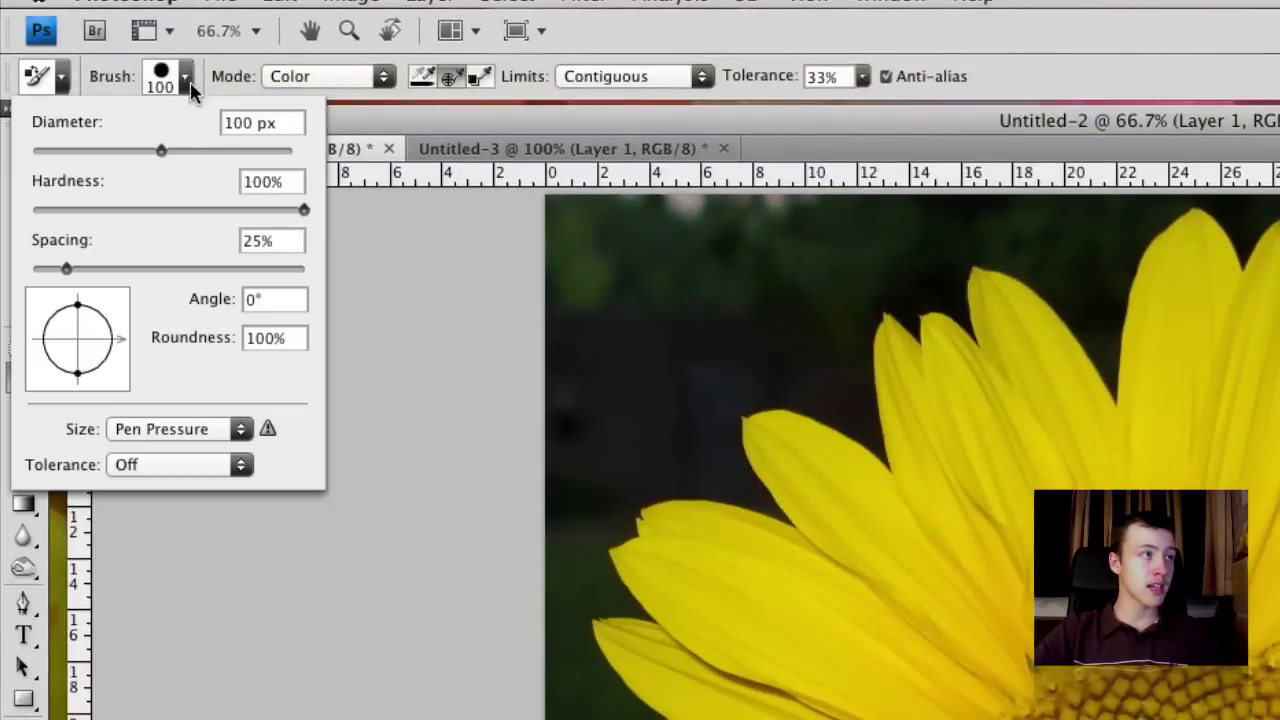
left_click_drag(160, 150, 161, 150)
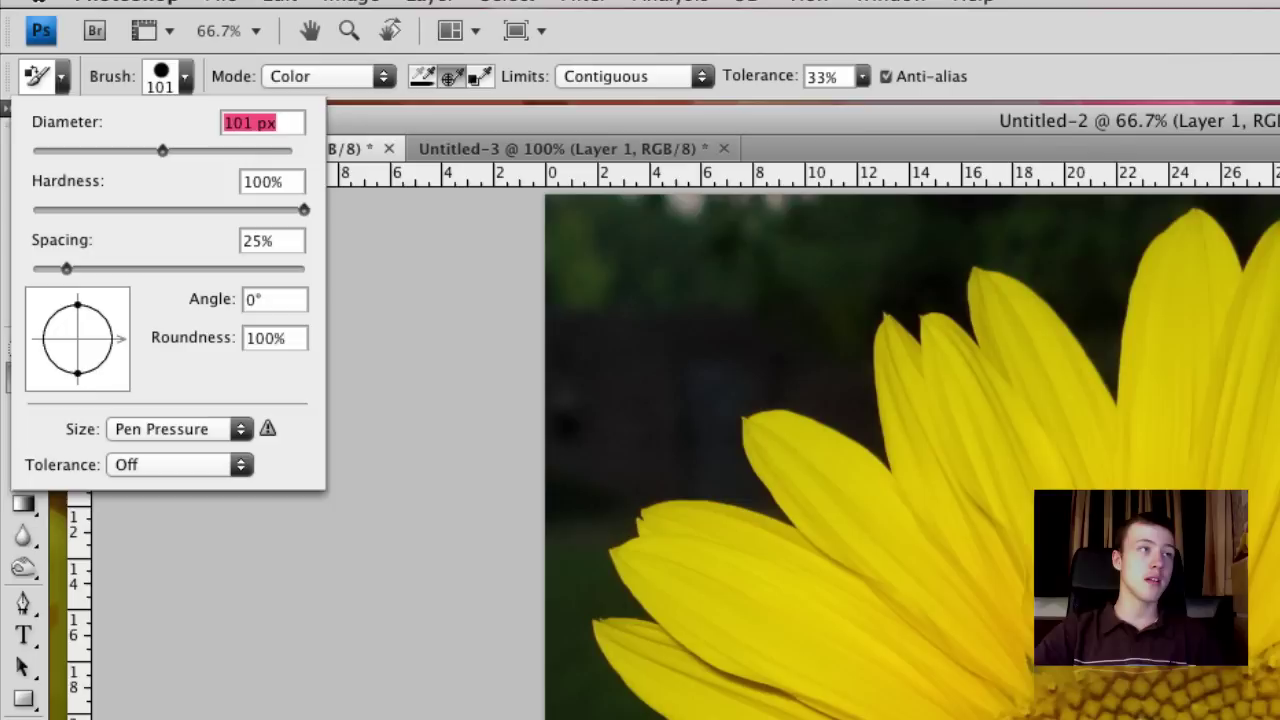
key("Return")
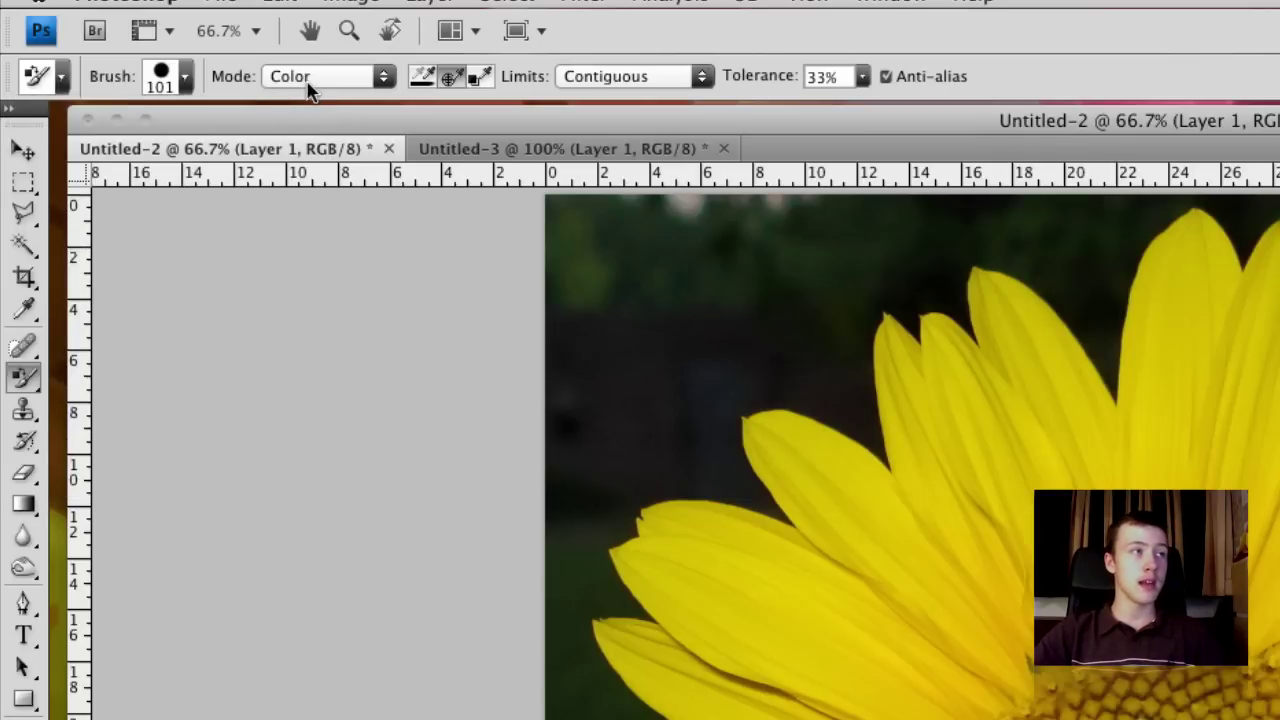
left_click(188, 80)
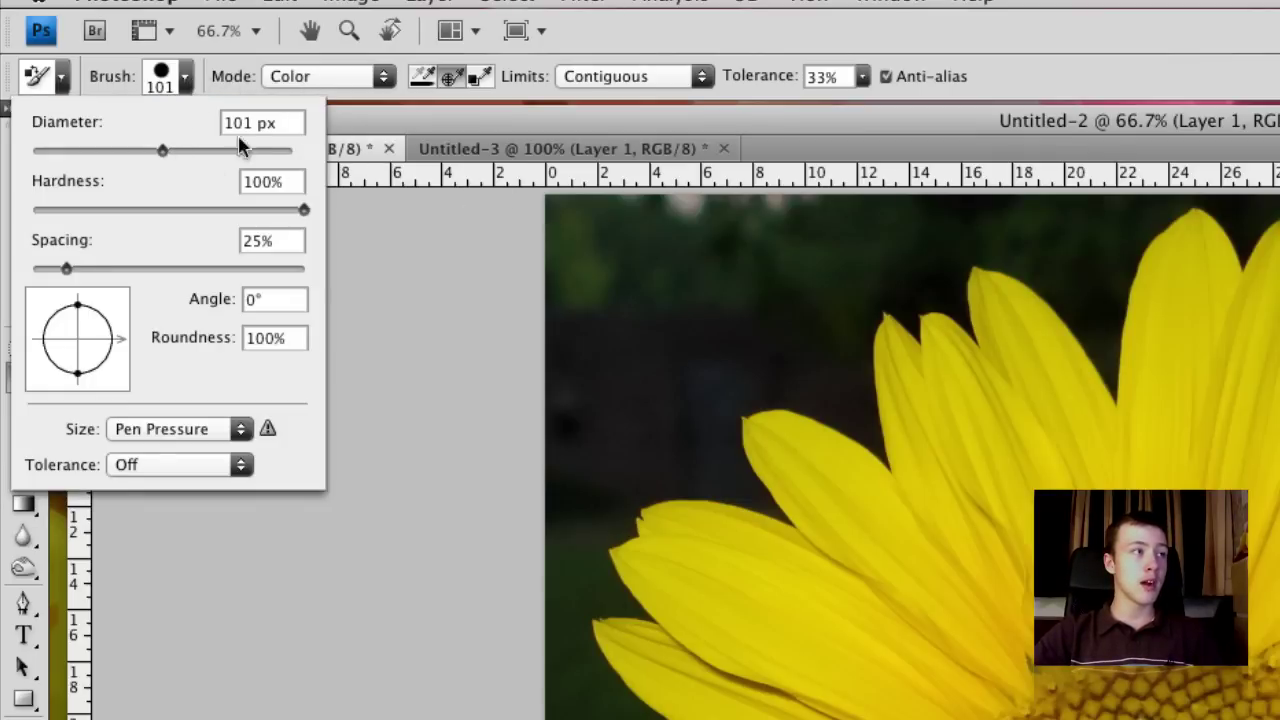
Step: Keep Color as the replacement mode
left_click(290, 77)
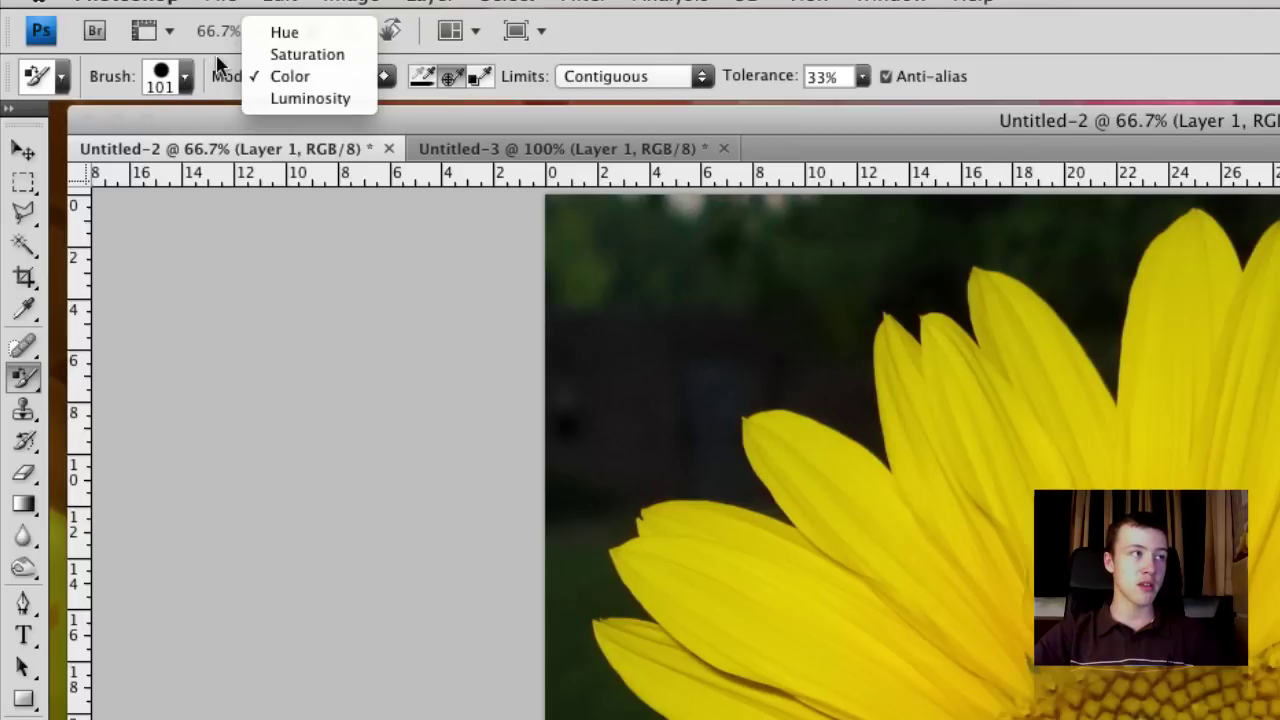
left_click(216, 63)
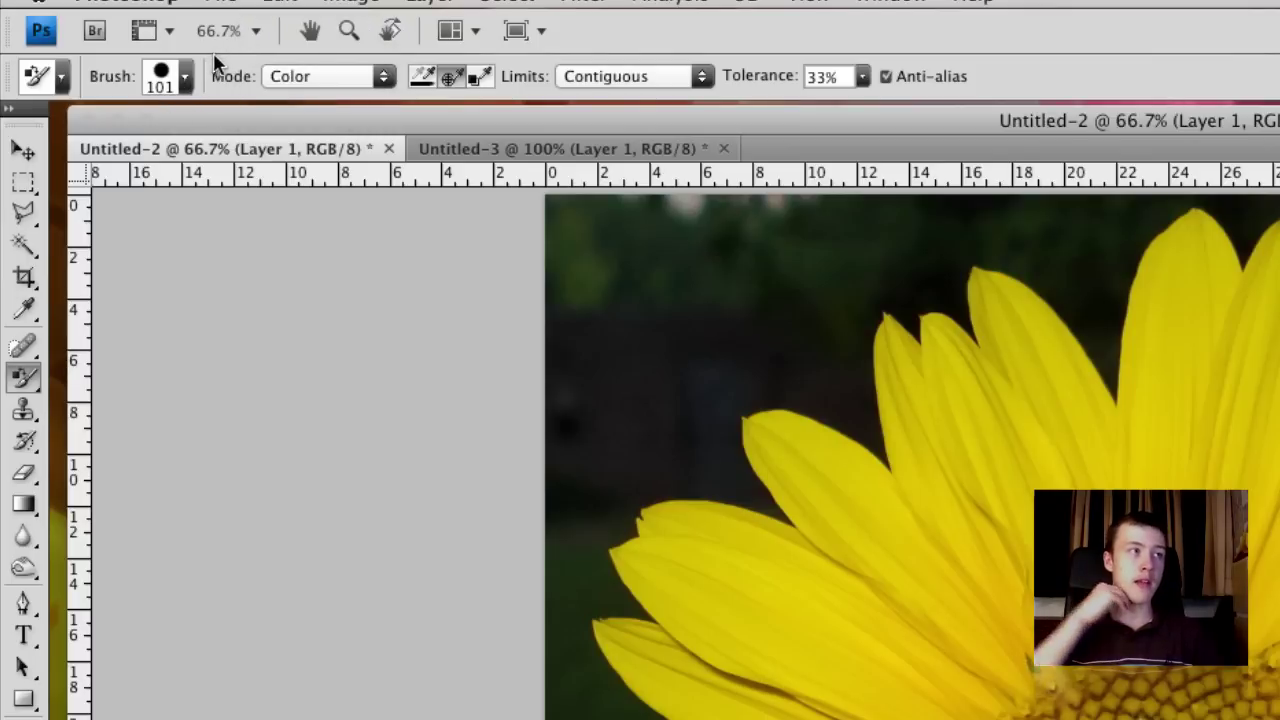
left_click(287, 78)
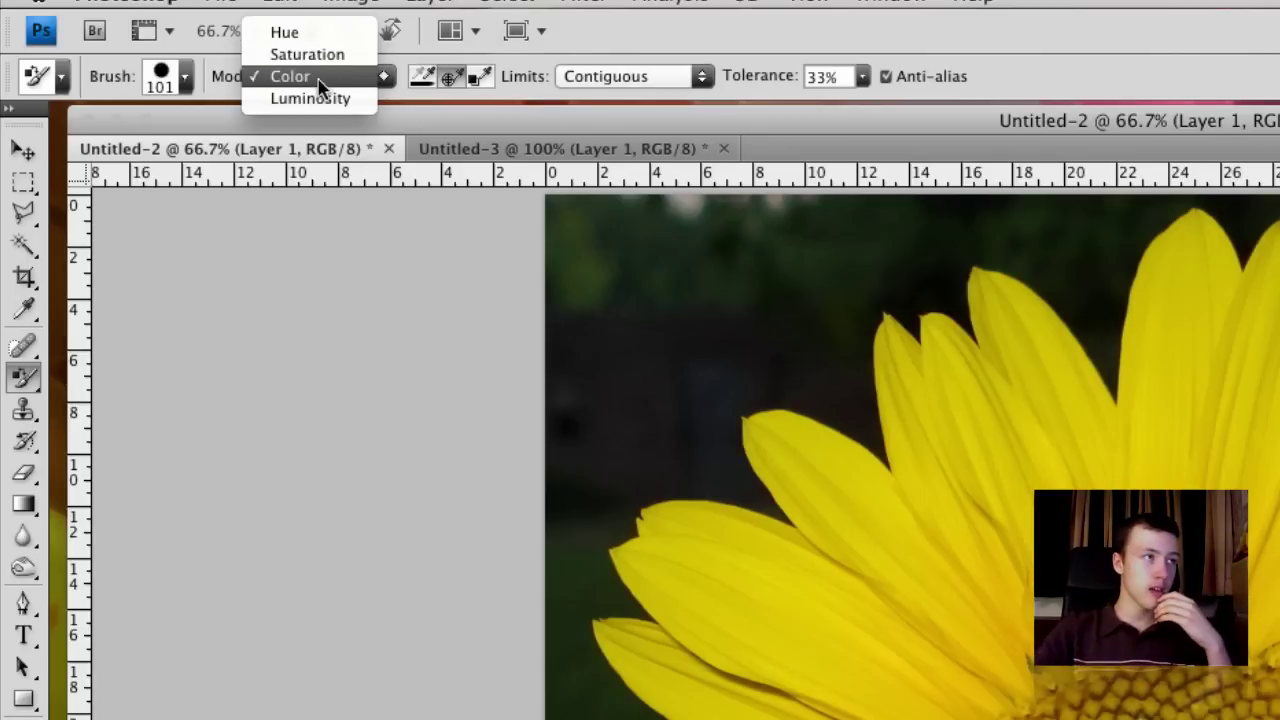
left_click(319, 80)
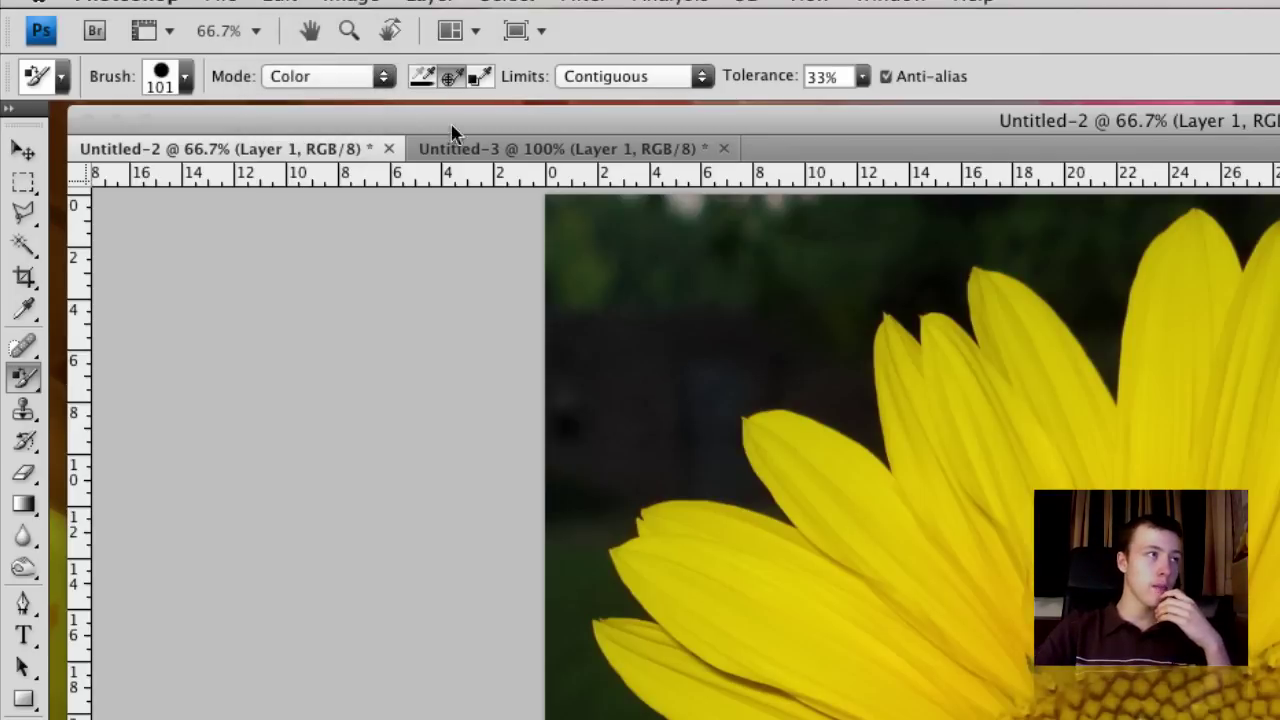
Step: Set sampling to Continuous, paint a trial blue over the top petals, then undo it
left_click(424, 80)
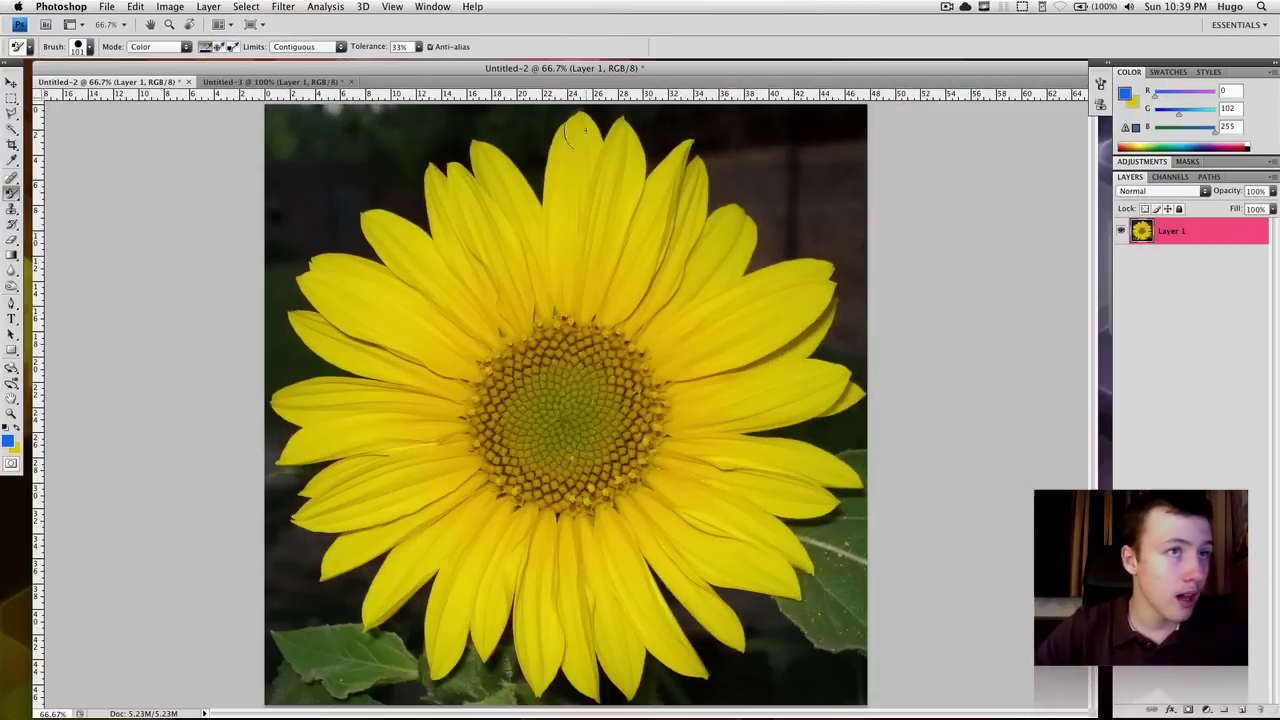
mouse_move(792, 212)
left_mouse_down()
mouse_move(772, 247)
mouse_move(790, 207)
mouse_move(682, 216)
mouse_move(759, 224)
mouse_move(749, 232)
mouse_move(686, 193)
mouse_move(552, 153)
mouse_move(623, 181)
mouse_move(627, 147)
mouse_move(563, 131)
mouse_move(633, 148)
mouse_move(554, 208)
mouse_move(600, 214)
mouse_move(649, 184)
mouse_move(494, 195)
mouse_move(610, 217)
mouse_move(667, 287)
mouse_move(724, 316)
mouse_move(835, 262)
mouse_move(822, 197)
mouse_move(851, 305)
left_mouse_up()
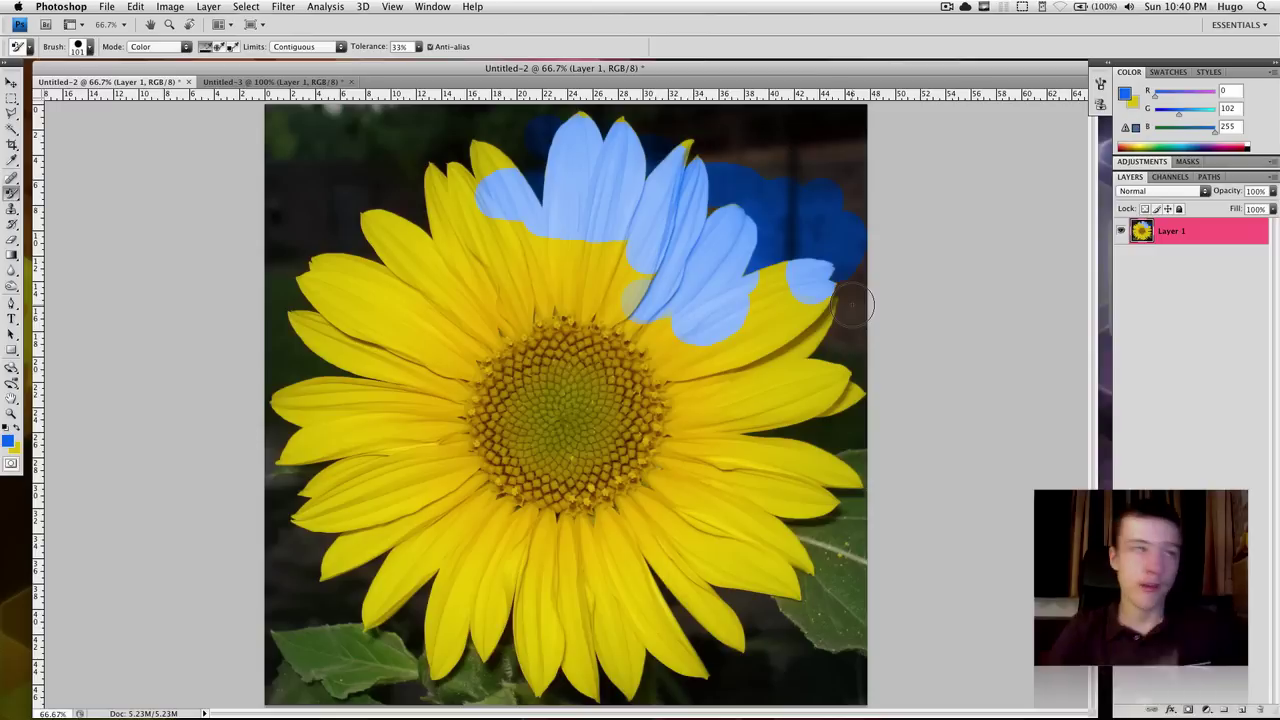
key("ctrl+z")
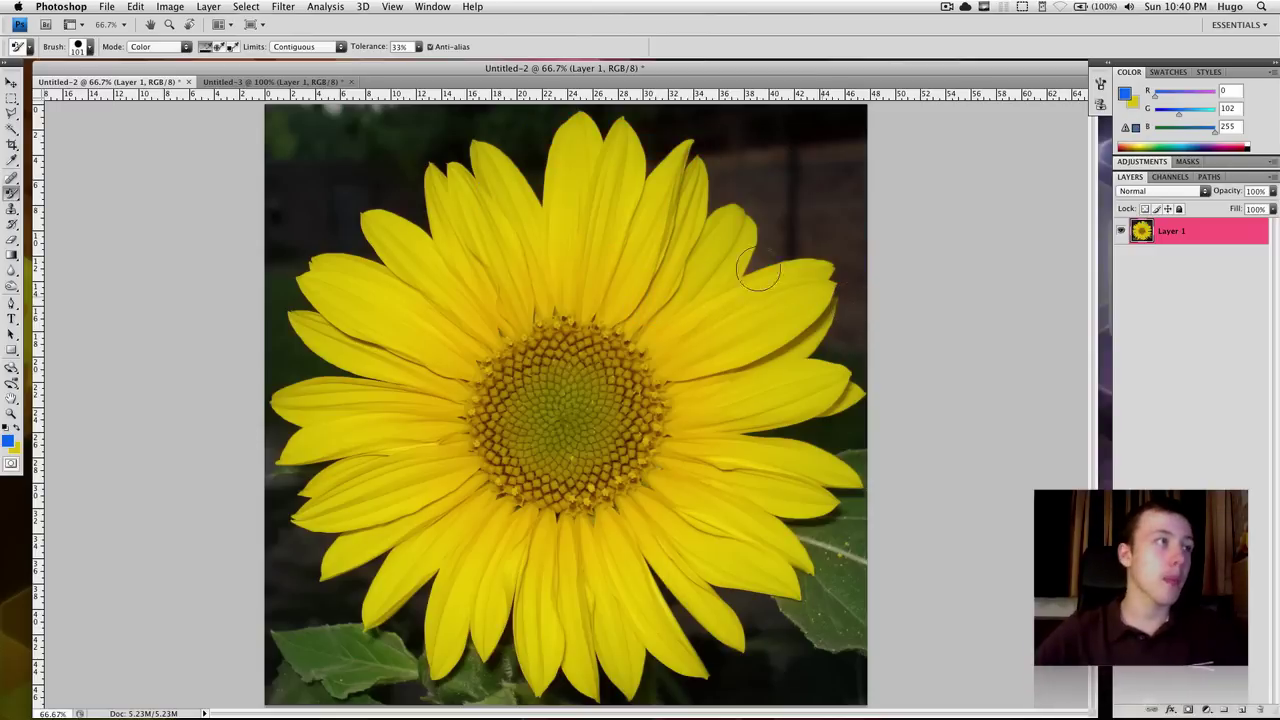
Step: Switch sampling to Background Swatch and sample the petal yellow as the background colour
left_click(214, 48)
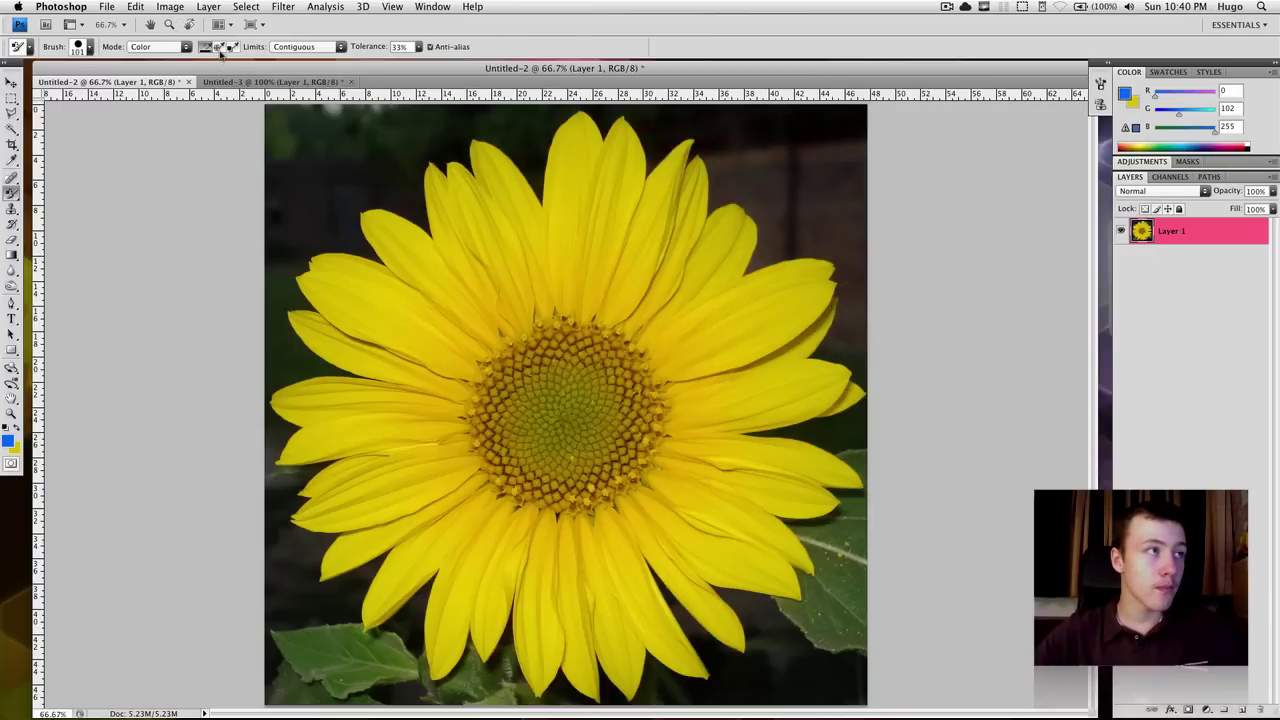
left_click(218, 49)
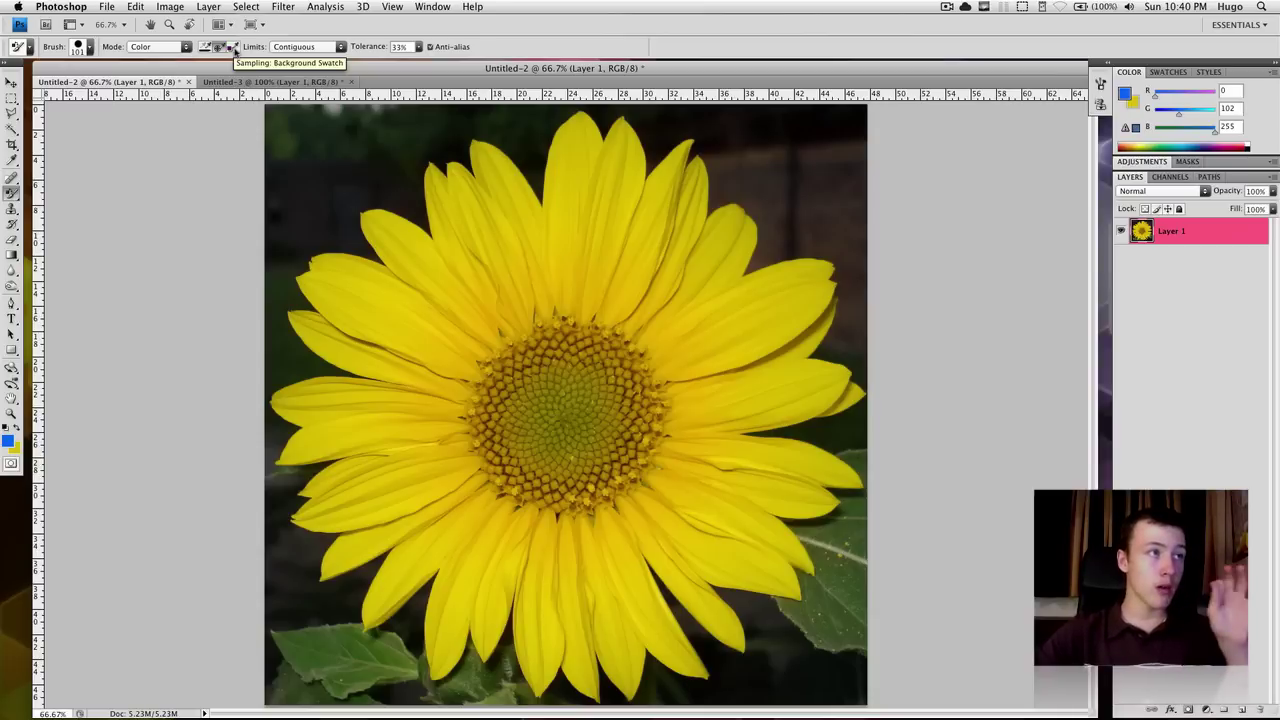
left_click(233, 48)
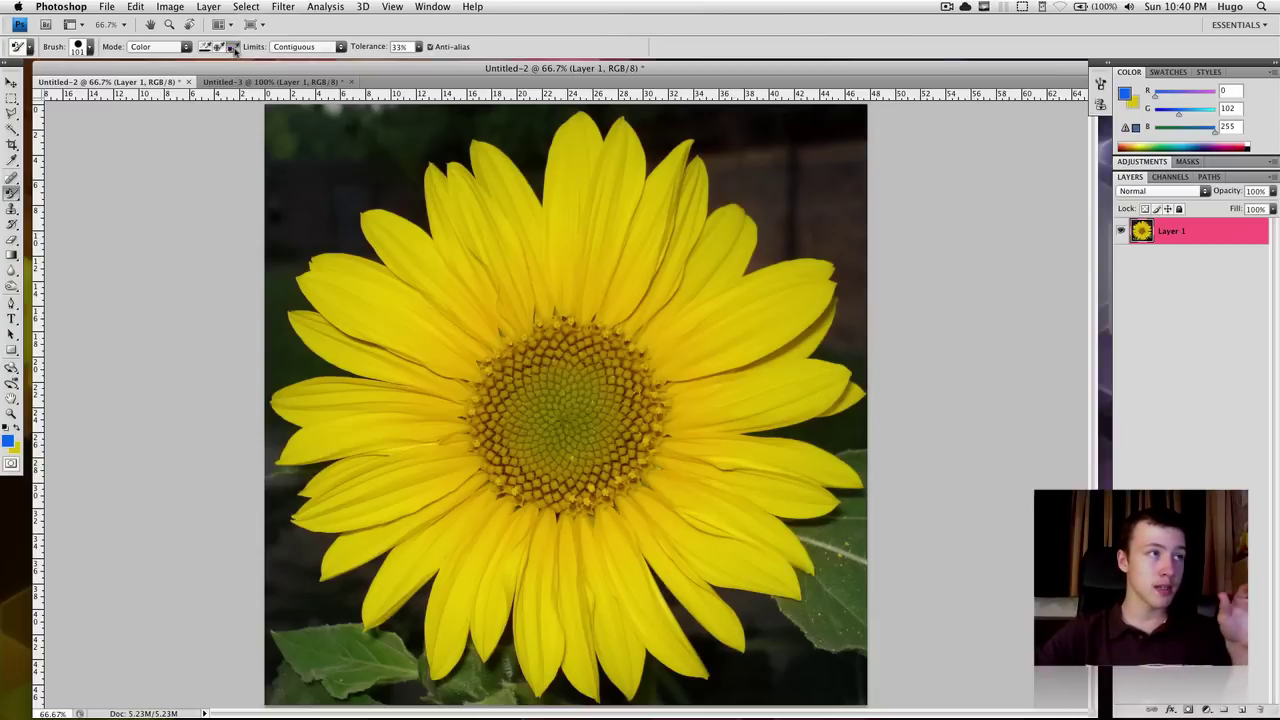
left_click(1134, 105)
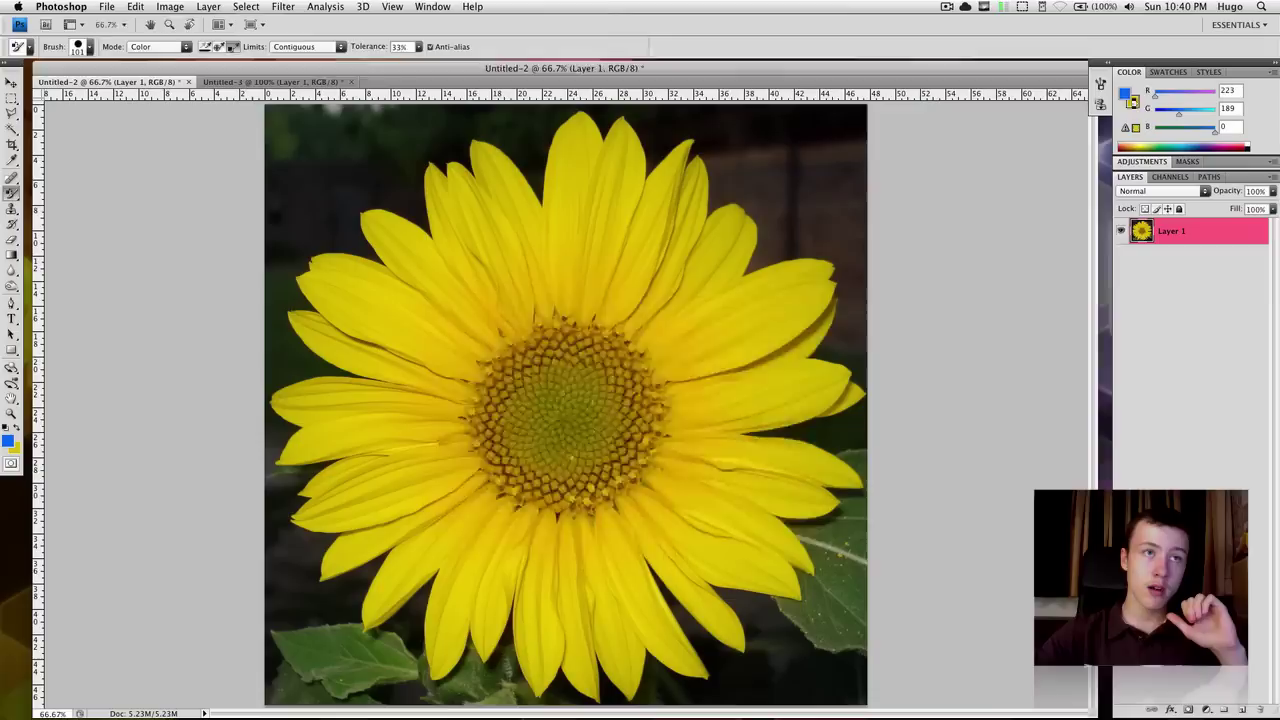
left_click(1134, 105)
left_click(578, 234)
left_click_drag(578, 234, 566, 238)
left_click(804, 322)
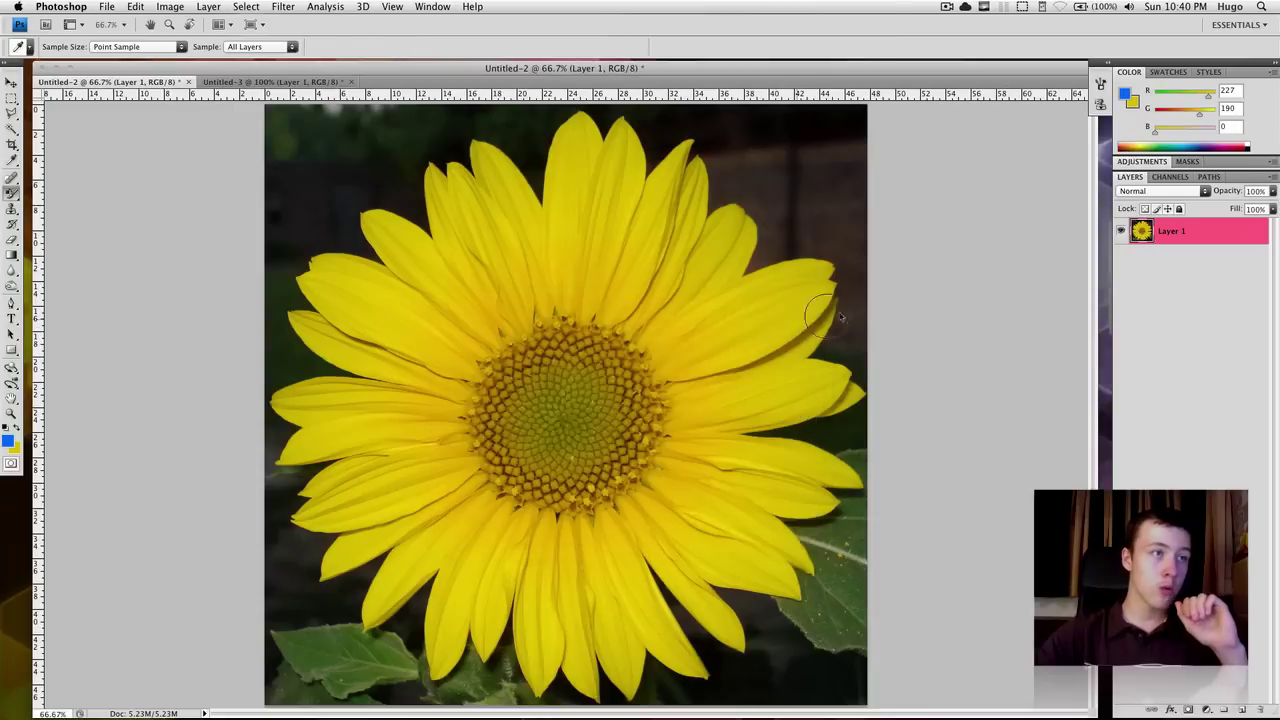
Step: Set the foreground colour to red (R255 G0 B6)
left_click(1124, 95)
left_click(1124, 95)
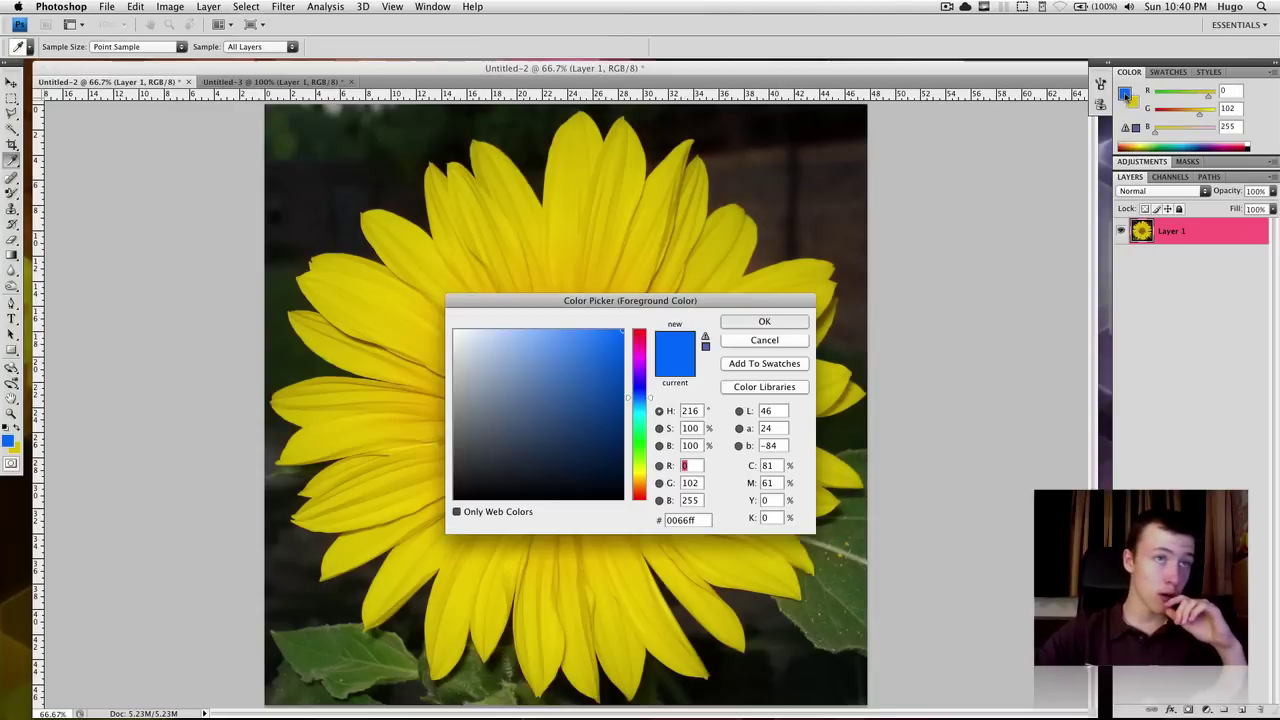
left_click(639, 331)
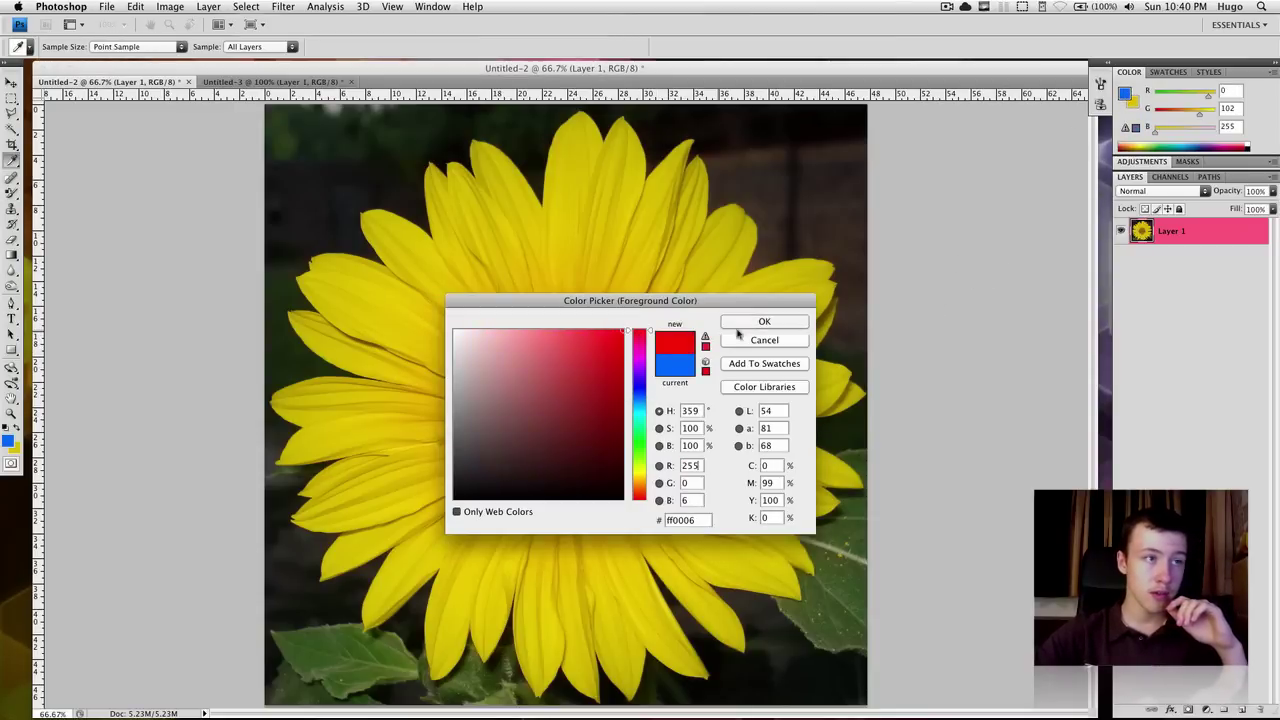
left_click(764, 321)
Step: Trial-tint the upper and lower-right petals pink, then revert them to yellow
mouse_move(626, 259)
left_mouse_down()
mouse_move(550, 264)
mouse_move(615, 218)
mouse_move(614, 148)
mouse_move(600, 181)
mouse_move(562, 150)
mouse_move(617, 138)
mouse_move(631, 164)
mouse_move(789, 265)
mouse_move(886, 385)
mouse_move(780, 572)
mouse_move(850, 565)
left_mouse_up()
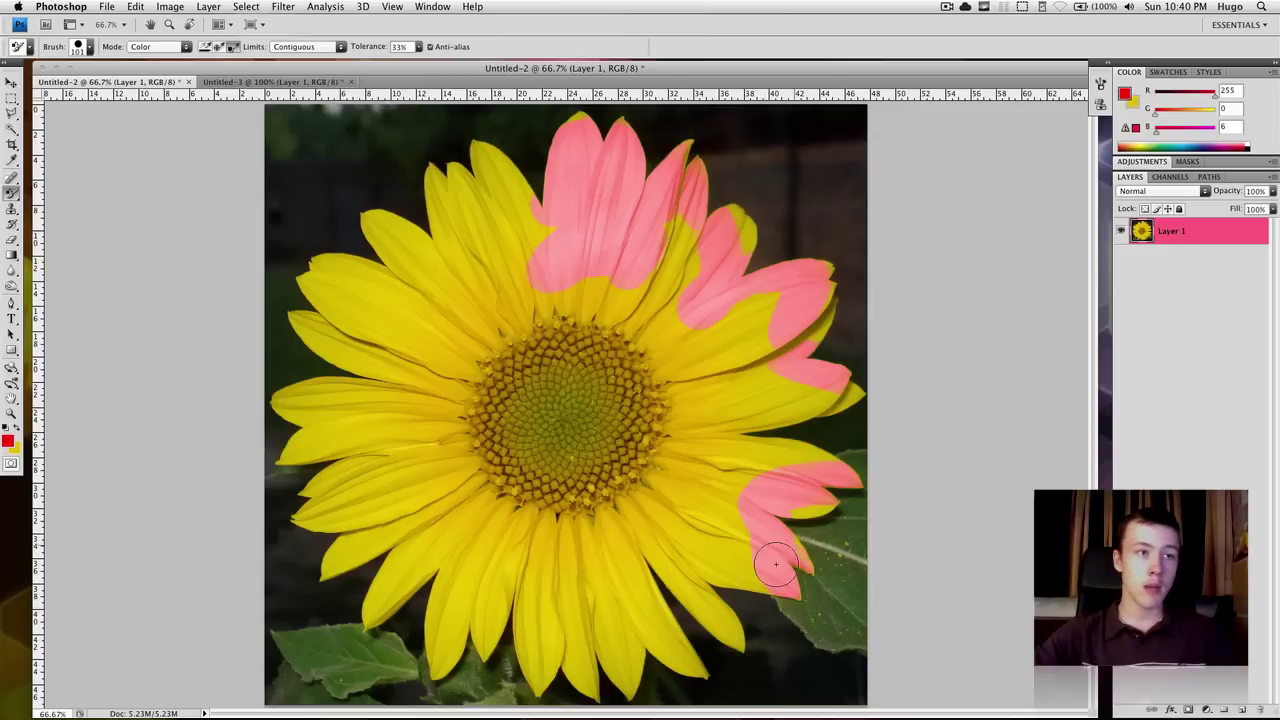
mouse_move(775, 565)
left_mouse_down()
mouse_move(812, 467)
mouse_move(795, 493)
mouse_move(809, 491)
mouse_move(805, 528)
mouse_move(816, 482)
left_mouse_up()
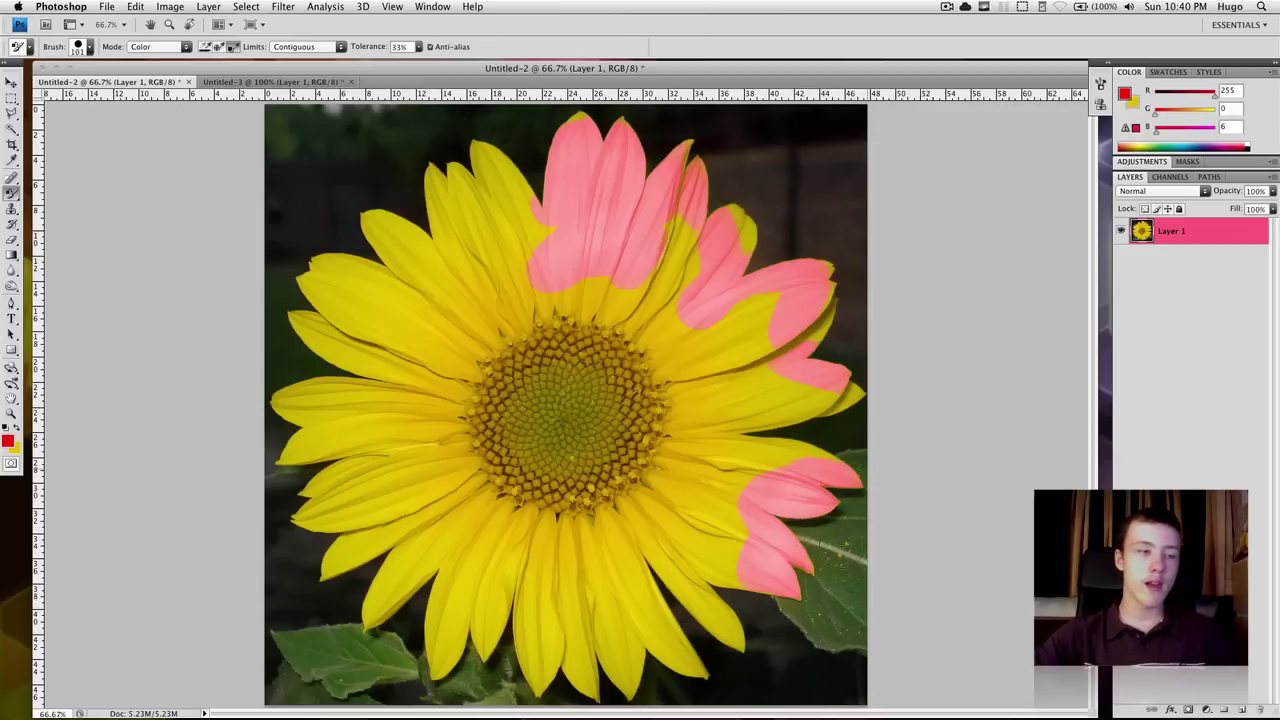
left_click_drag(764, 450, 770, 462)
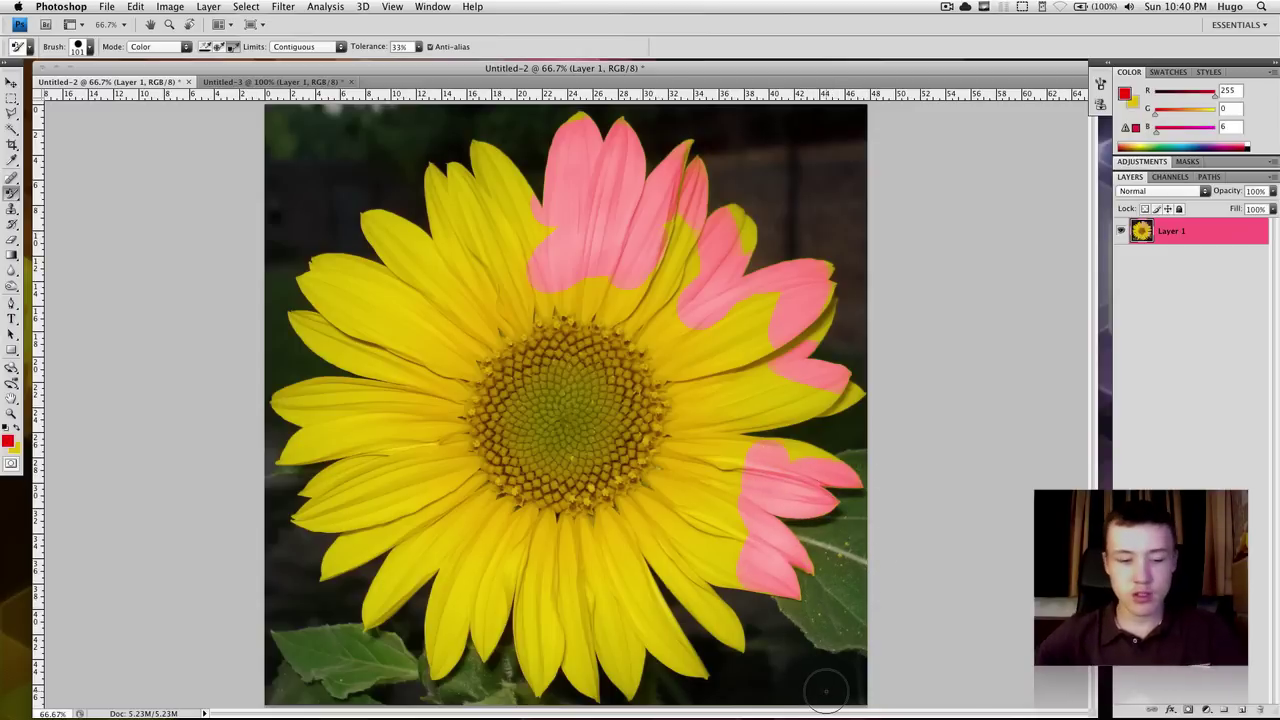
key("F12")
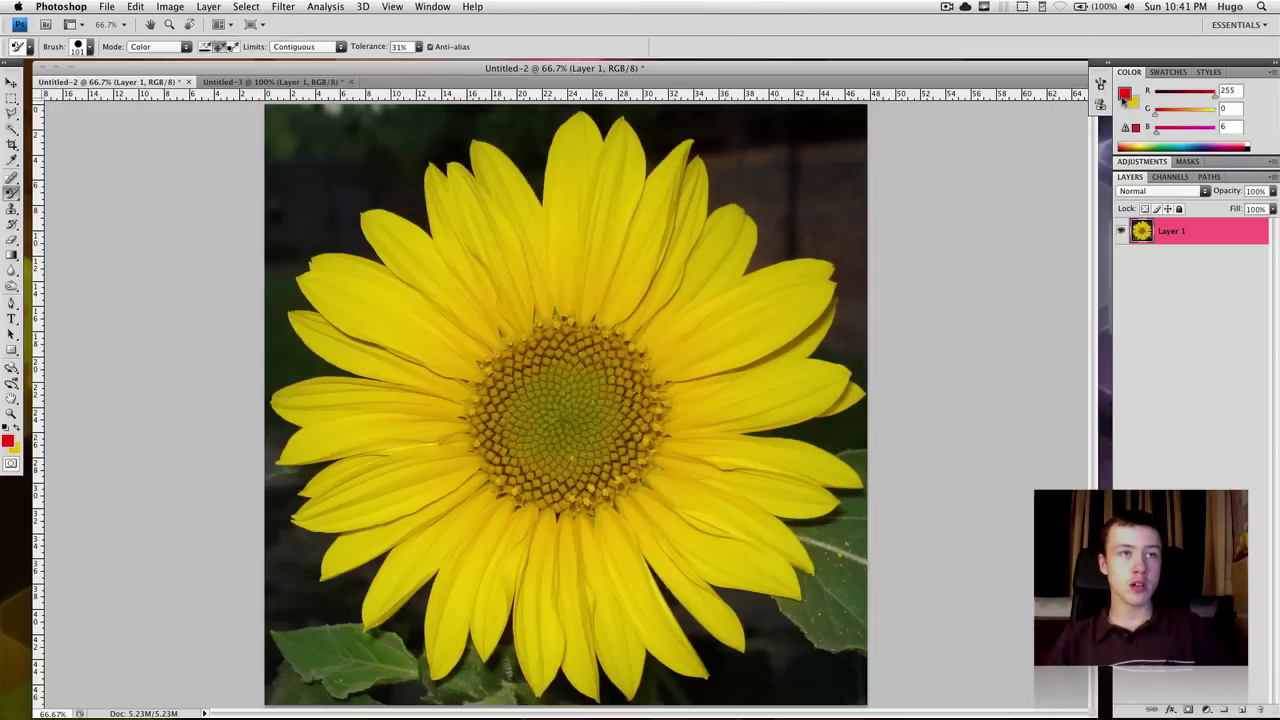
Step: Change the foreground colour from red to light blue (009cff) and reselect the replacement brush
left_click(1125, 95)
mouse_move(637, 340)
left_mouse_down()
mouse_move(641, 407)
mouse_move(618, 346)
mouse_move(638, 325)
left_mouse_up()
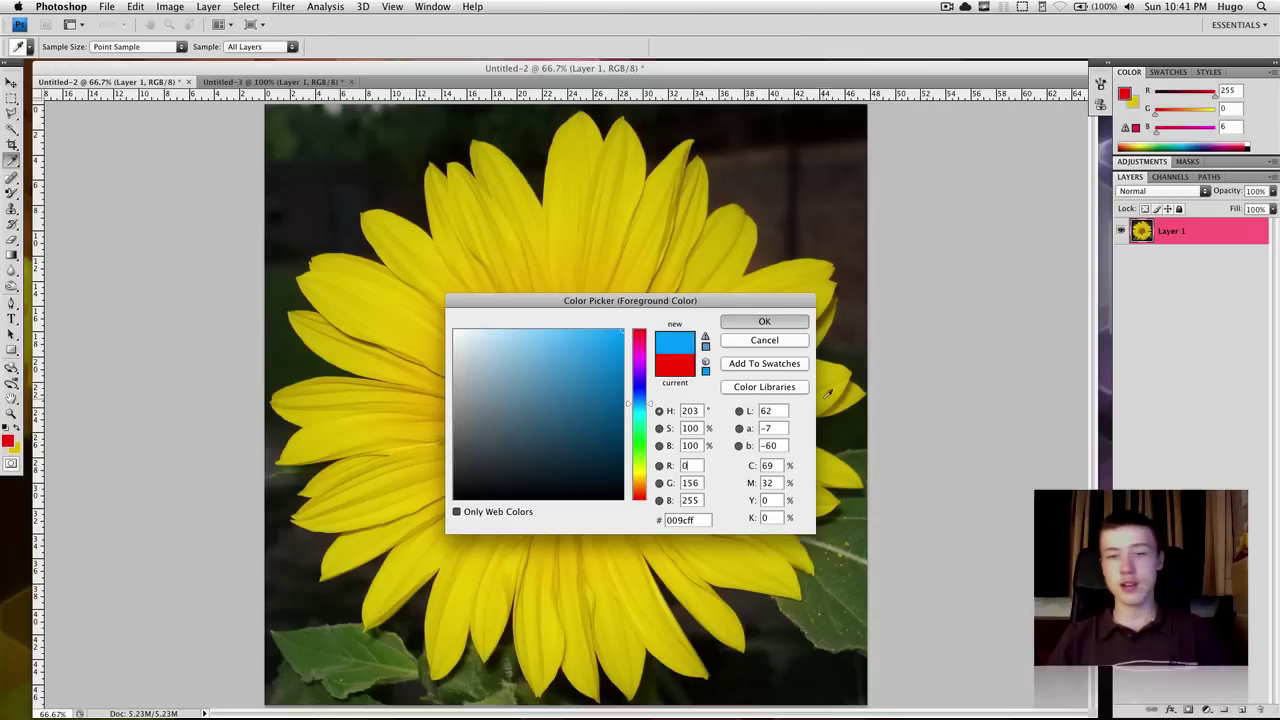
left_click(793, 322)
key("b")
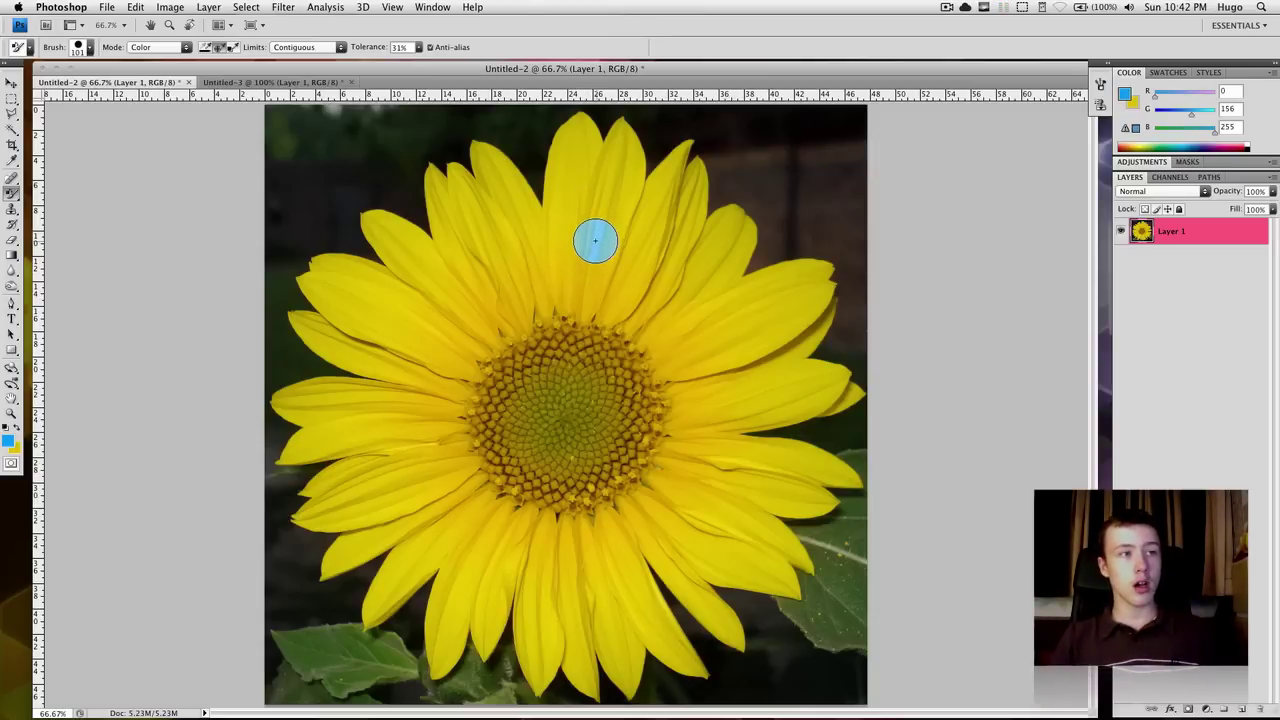
Step: Recolour the upper, upper-left, upper-right and right petals light blue
mouse_move(595, 240)
left_mouse_down()
mouse_move(625, 200)
mouse_move(598, 210)
left_mouse_up()
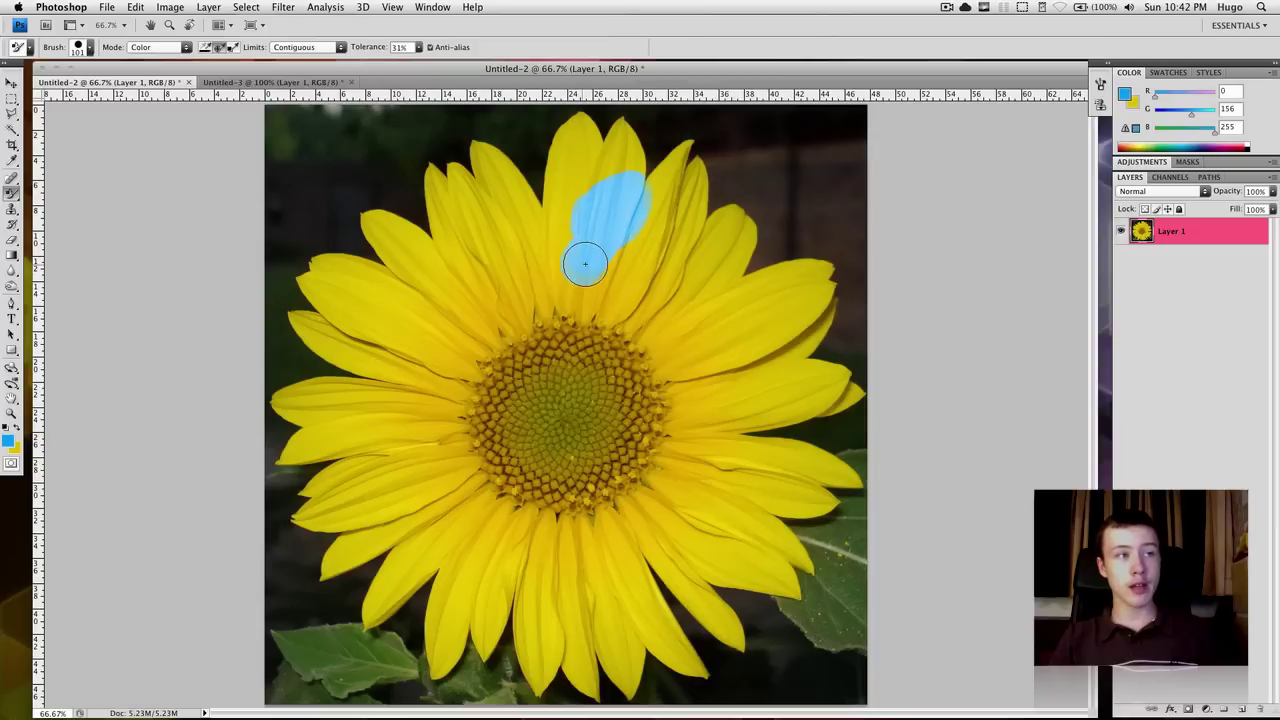
left_click_drag(585, 263, 597, 250)
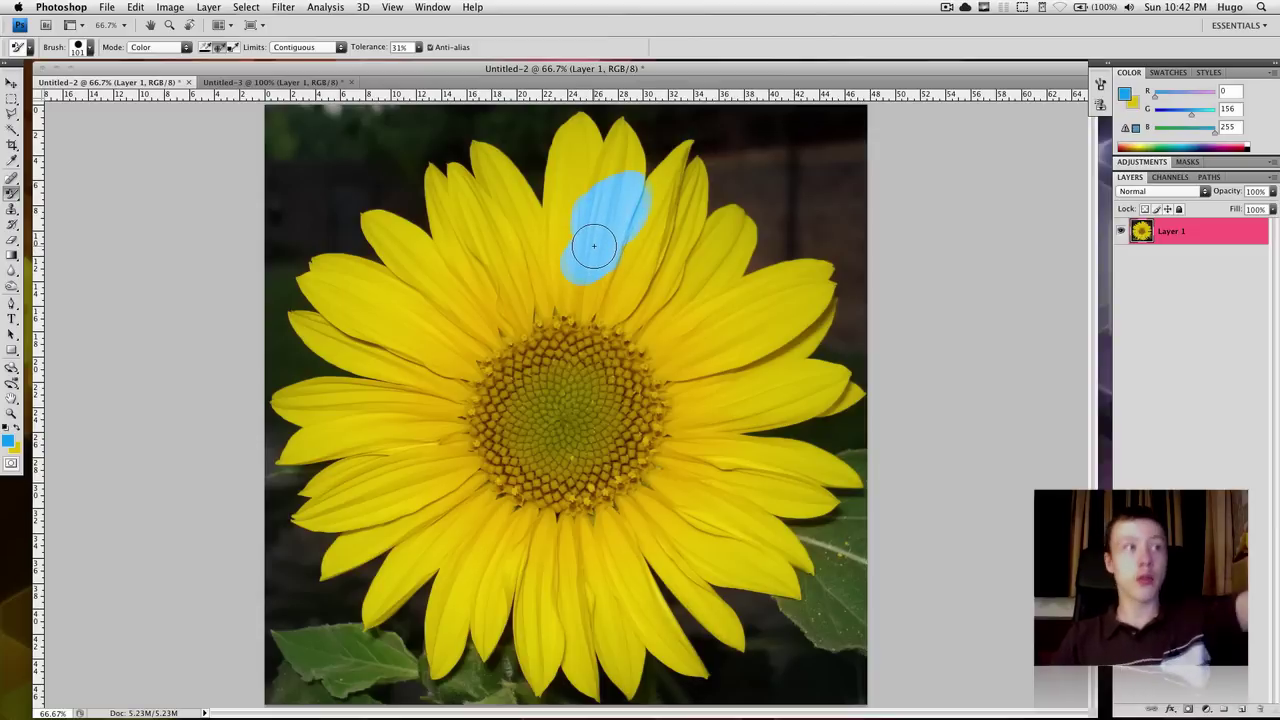
mouse_move(594, 246)
left_mouse_down()
mouse_move(625, 233)
mouse_move(662, 166)
mouse_move(641, 119)
mouse_move(595, 124)
mouse_move(589, 141)
mouse_move(633, 162)
mouse_move(685, 226)
left_mouse_up()
mouse_move(670, 162)
left_mouse_down()
mouse_move(620, 166)
mouse_move(490, 238)
mouse_move(512, 172)
mouse_move(371, 180)
mouse_move(790, 285)
left_mouse_up()
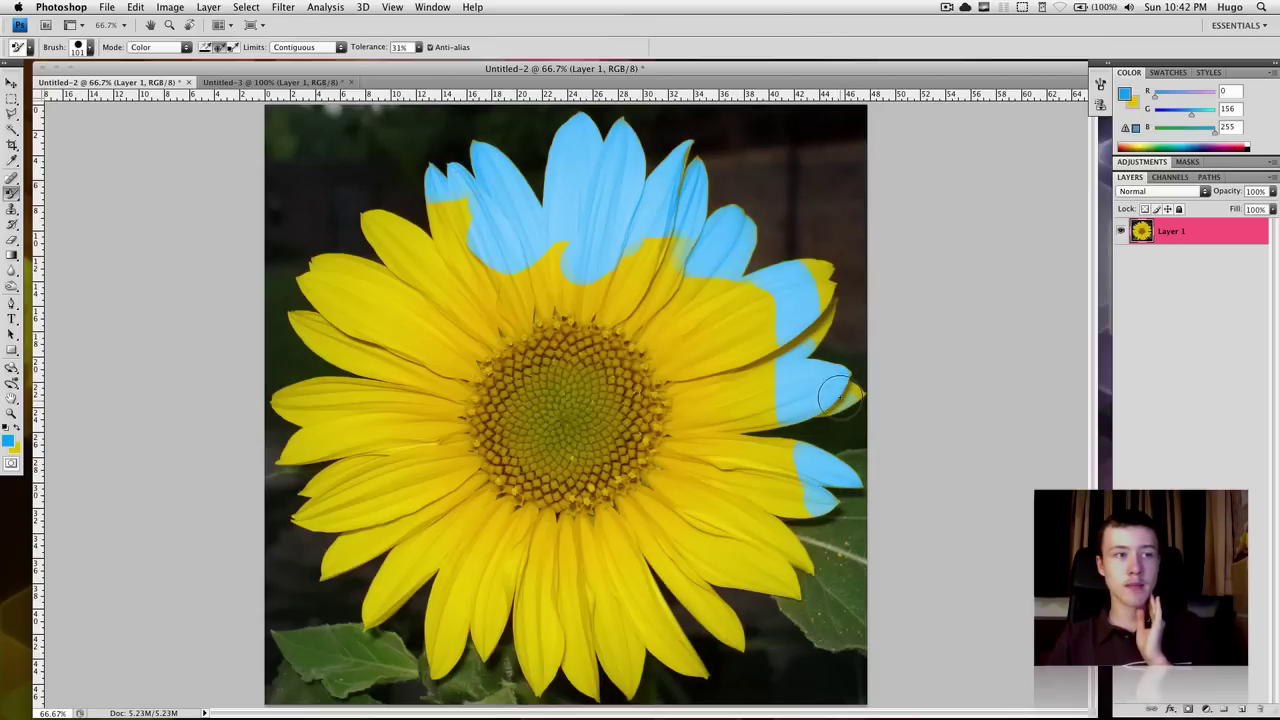
left_click_drag(818, 257, 849, 289)
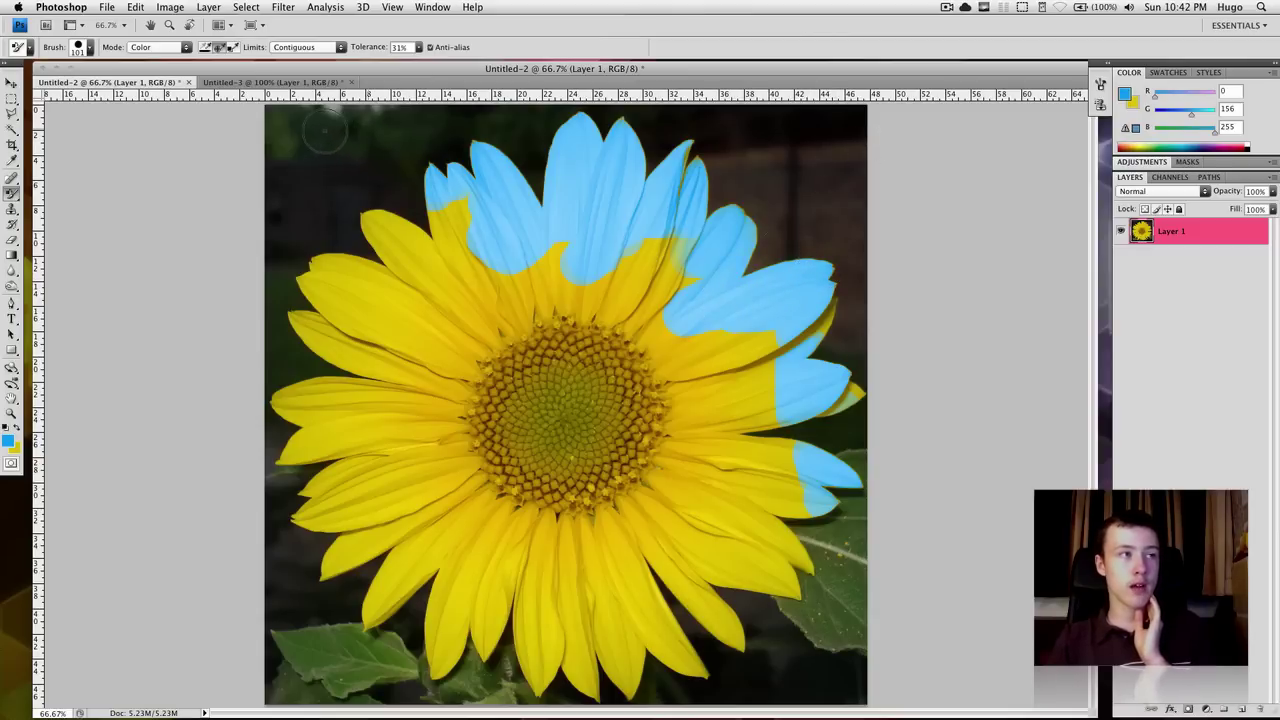
mouse_move(380, 163)
left_mouse_down()
mouse_move(386, 229)
mouse_move(405, 241)
mouse_move(388, 193)
mouse_move(408, 208)
mouse_move(396, 223)
mouse_move(508, 234)
mouse_move(415, 235)
mouse_move(505, 197)
mouse_move(565, 230)
mouse_move(447, 240)
mouse_move(577, 280)
mouse_move(700, 297)
mouse_move(690, 218)
mouse_move(659, 253)
mouse_move(649, 244)
mouse_move(637, 326)
mouse_move(629, 303)
mouse_move(682, 372)
left_mouse_up()
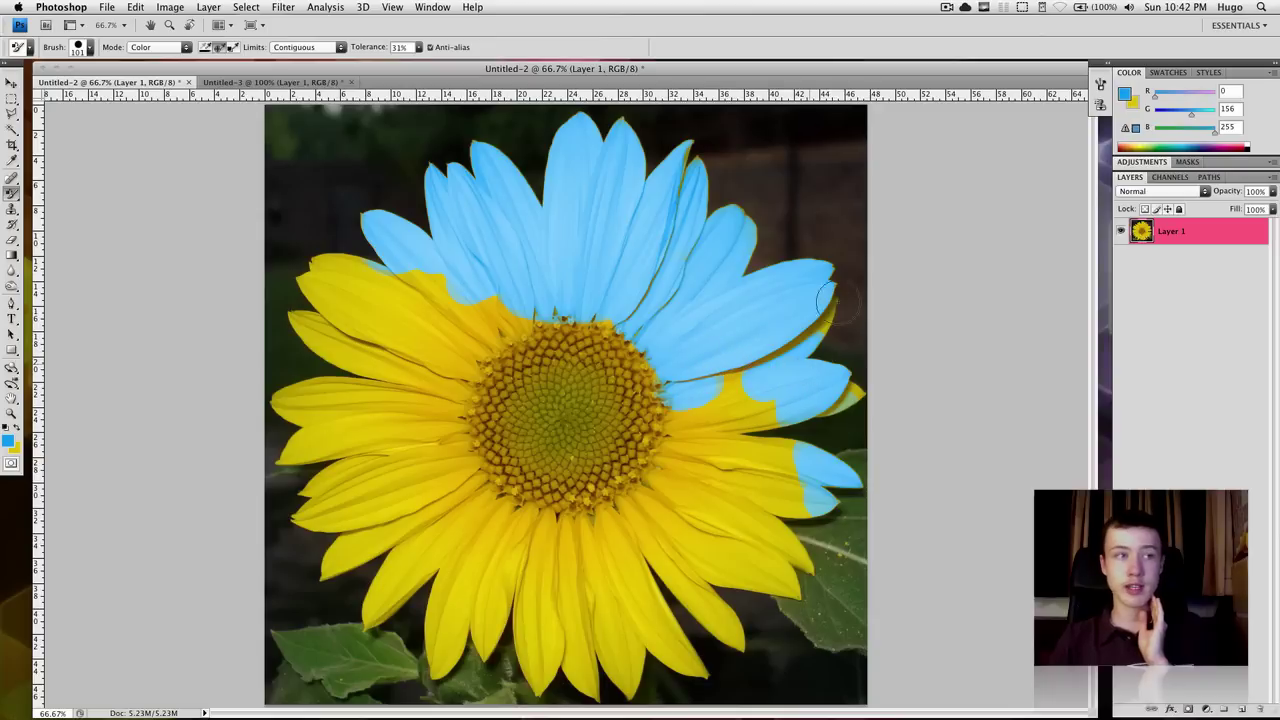
mouse_move(808, 380)
left_mouse_down()
mouse_move(708, 409)
mouse_move(718, 393)
mouse_move(737, 461)
mouse_move(757, 467)
mouse_move(774, 457)
mouse_move(683, 445)
mouse_move(801, 484)
mouse_move(784, 505)
mouse_move(807, 511)
mouse_move(758, 508)
mouse_move(713, 462)
mouse_move(692, 483)
mouse_move(697, 467)
mouse_move(779, 488)
mouse_move(745, 526)
mouse_move(663, 529)
mouse_move(783, 534)
mouse_move(670, 506)
mouse_move(586, 540)
left_mouse_up()
Step: Enlarge the brush to 200 and recolour the left and lower petals blue
key("bracketright")
key("bracketright")
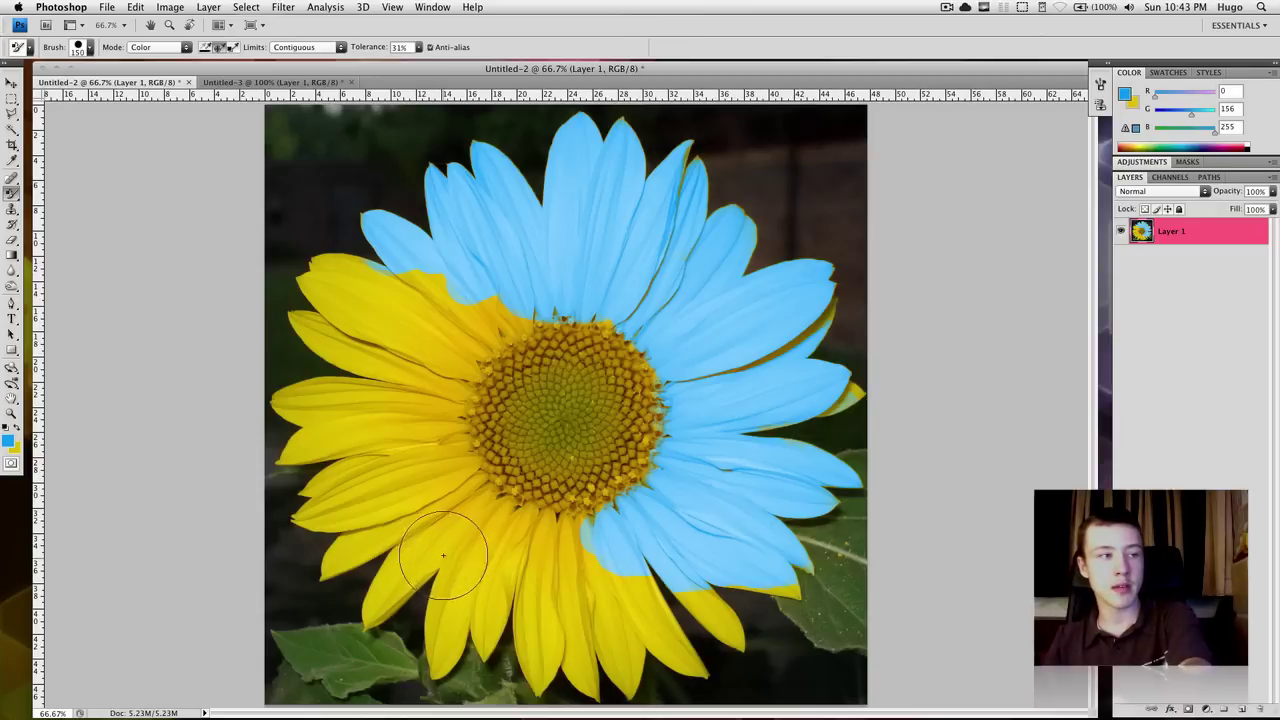
key("bracketright")
key("bracketright")
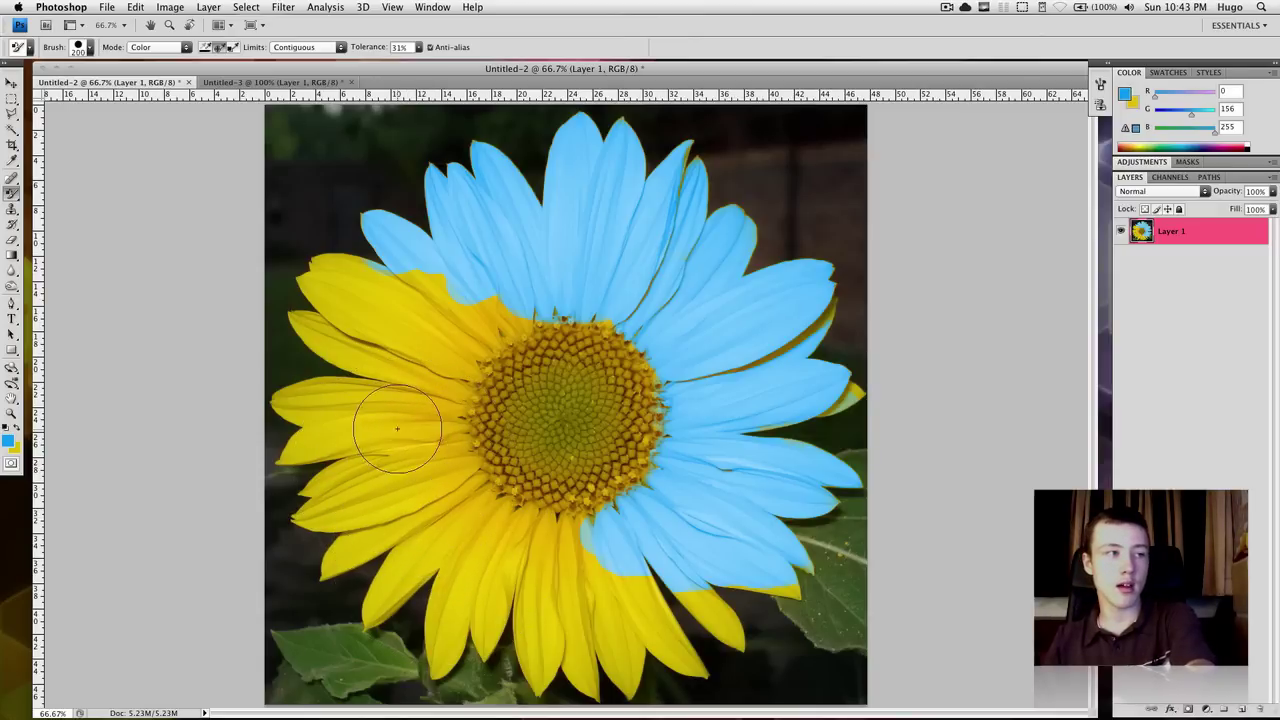
left_click(379, 435)
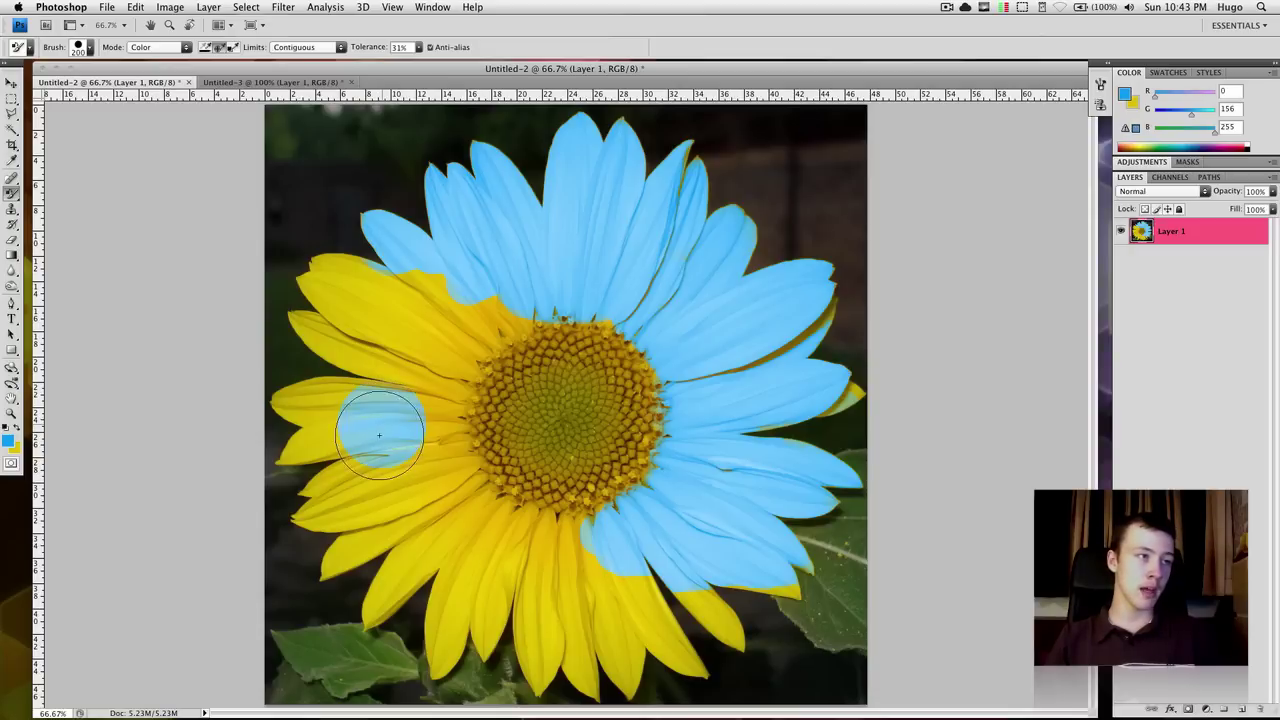
mouse_move(379, 435)
left_mouse_down()
mouse_move(459, 272)
mouse_move(409, 172)
mouse_move(397, 201)
mouse_move(369, 171)
mouse_move(265, 177)
mouse_move(259, 498)
mouse_move(262, 374)
mouse_move(272, 474)
mouse_move(291, 283)
mouse_move(314, 565)
mouse_move(334, 540)
mouse_move(329, 395)
mouse_move(375, 565)
mouse_move(414, 620)
mouse_move(411, 552)
mouse_move(399, 640)
mouse_move(376, 608)
mouse_move(407, 590)
mouse_move(511, 655)
mouse_move(591, 677)
mouse_move(713, 602)
mouse_move(726, 607)
mouse_move(722, 645)
mouse_move(766, 630)
mouse_move(779, 554)
mouse_move(767, 615)
mouse_move(732, 526)
mouse_move(643, 593)
mouse_move(537, 583)
mouse_move(515, 628)
mouse_move(699, 622)
mouse_move(526, 482)
mouse_move(493, 517)
mouse_move(467, 413)
mouse_move(442, 479)
mouse_move(459, 333)
mouse_move(437, 383)
mouse_move(504, 311)
mouse_move(516, 276)
mouse_move(445, 295)
mouse_move(501, 288)
mouse_move(492, 277)
mouse_move(473, 283)
mouse_move(581, 311)
mouse_move(381, 309)
mouse_move(385, 242)
mouse_move(378, 270)
mouse_move(374, 270)
left_mouse_up()
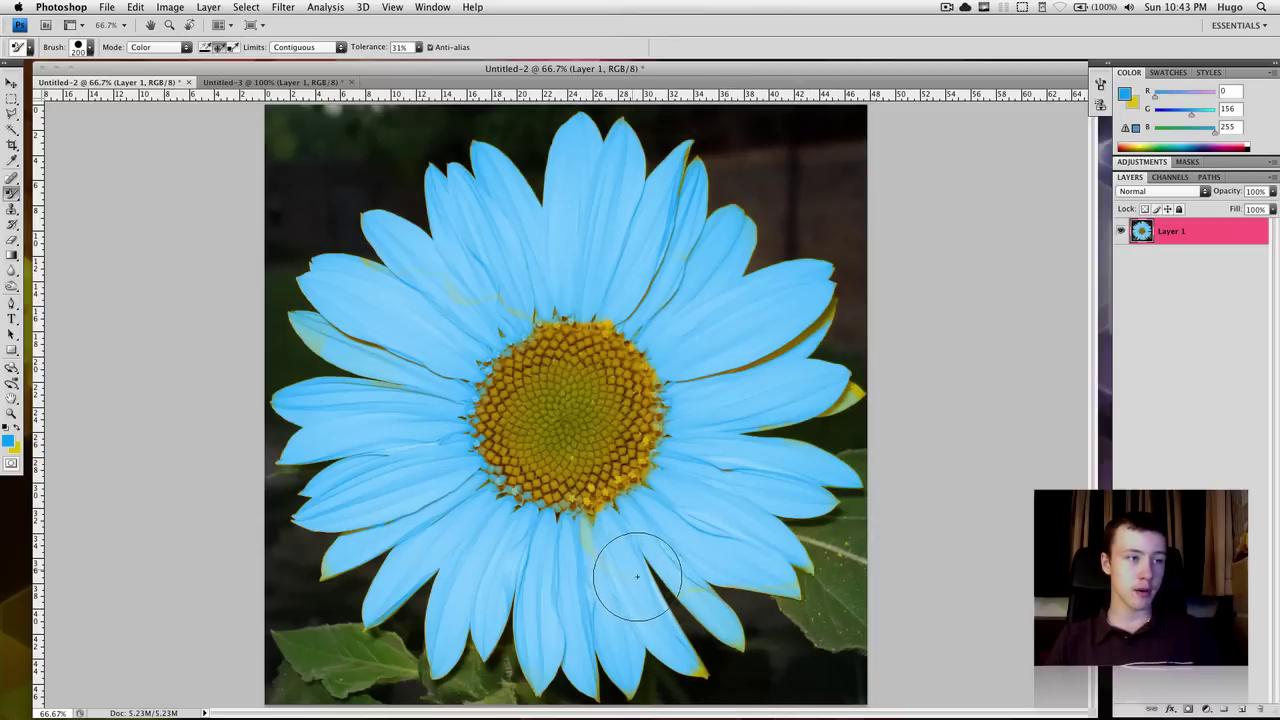
mouse_move(637, 577)
left_mouse_down()
mouse_move(589, 543)
mouse_move(686, 676)
mouse_move(720, 665)
mouse_move(700, 668)
mouse_move(748, 612)
left_mouse_up()
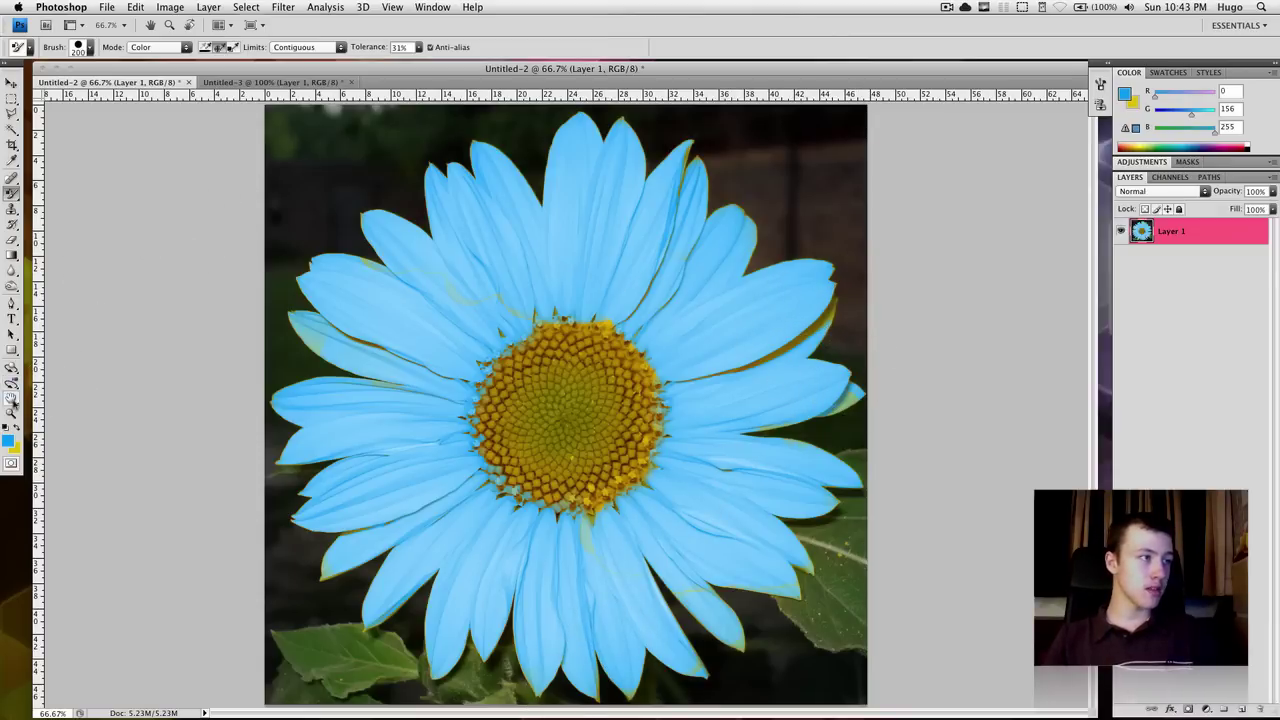
Step: At 100% zoom, touch up yellow petal fringes blue with a smaller 20-pixel brush
left_click(12, 413)
left_click(816, 322)
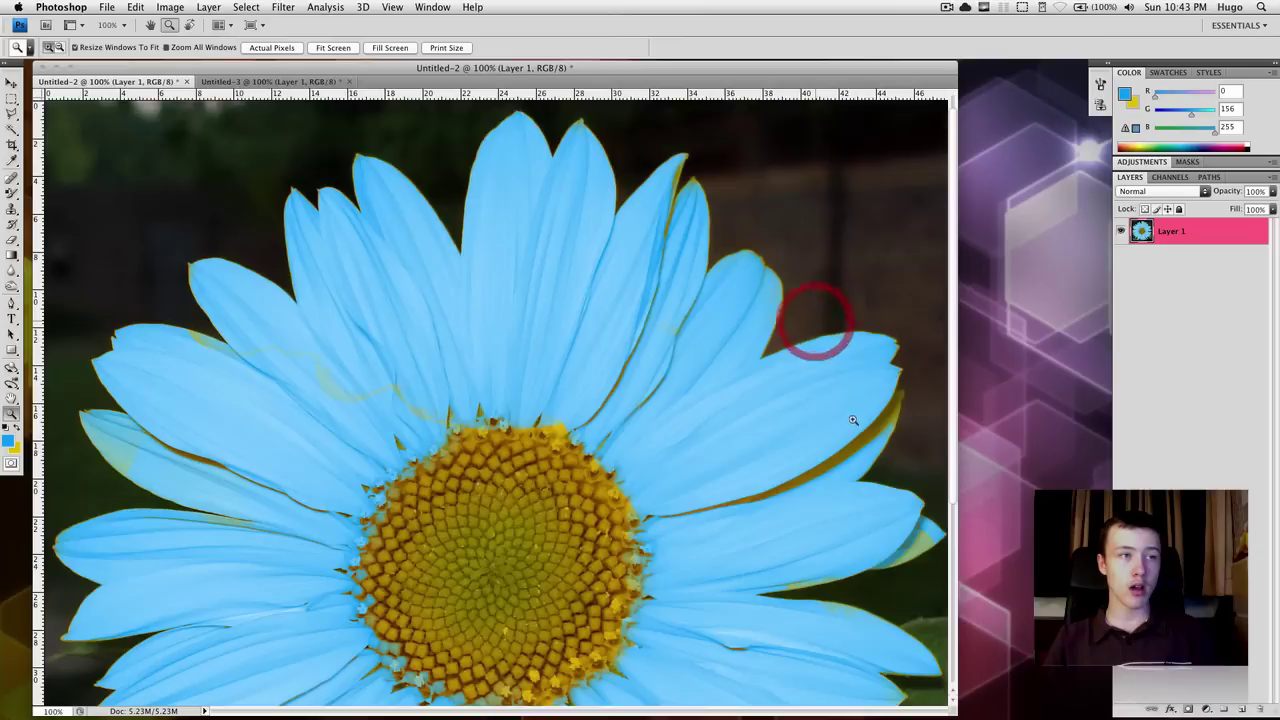
left_click(777, 415, "alt")
left_click(777, 415)
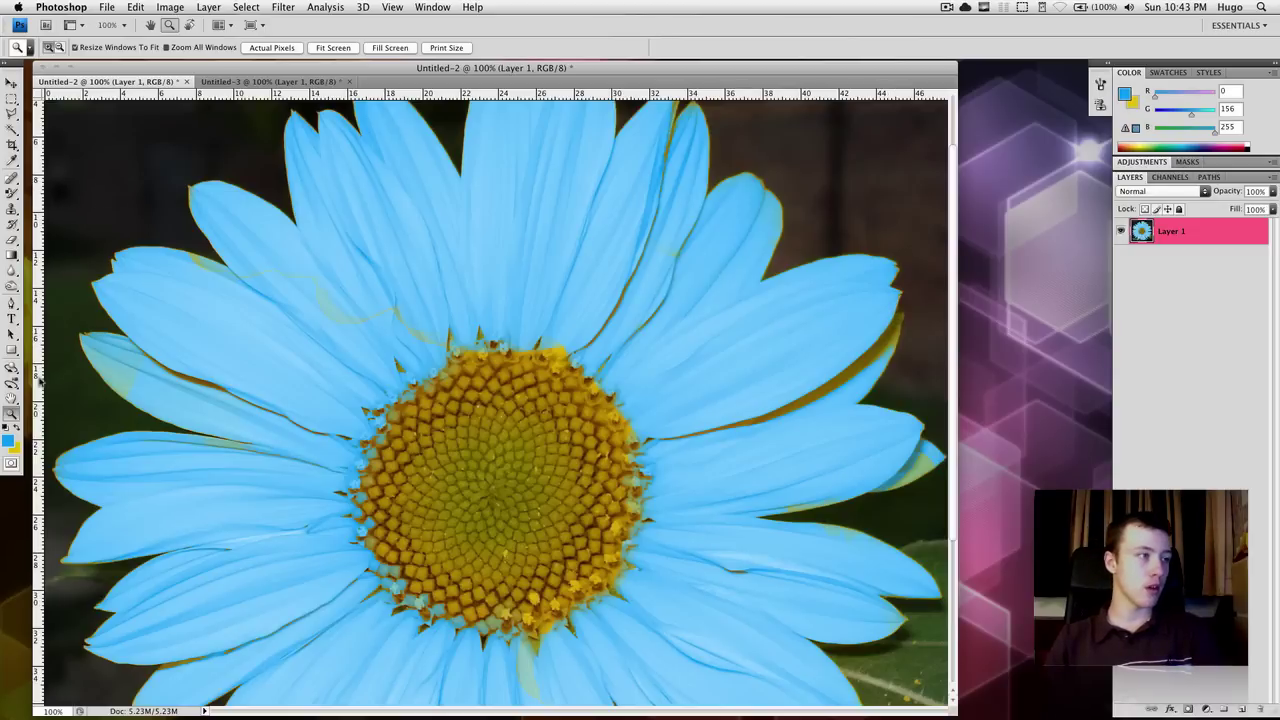
left_click(9, 225)
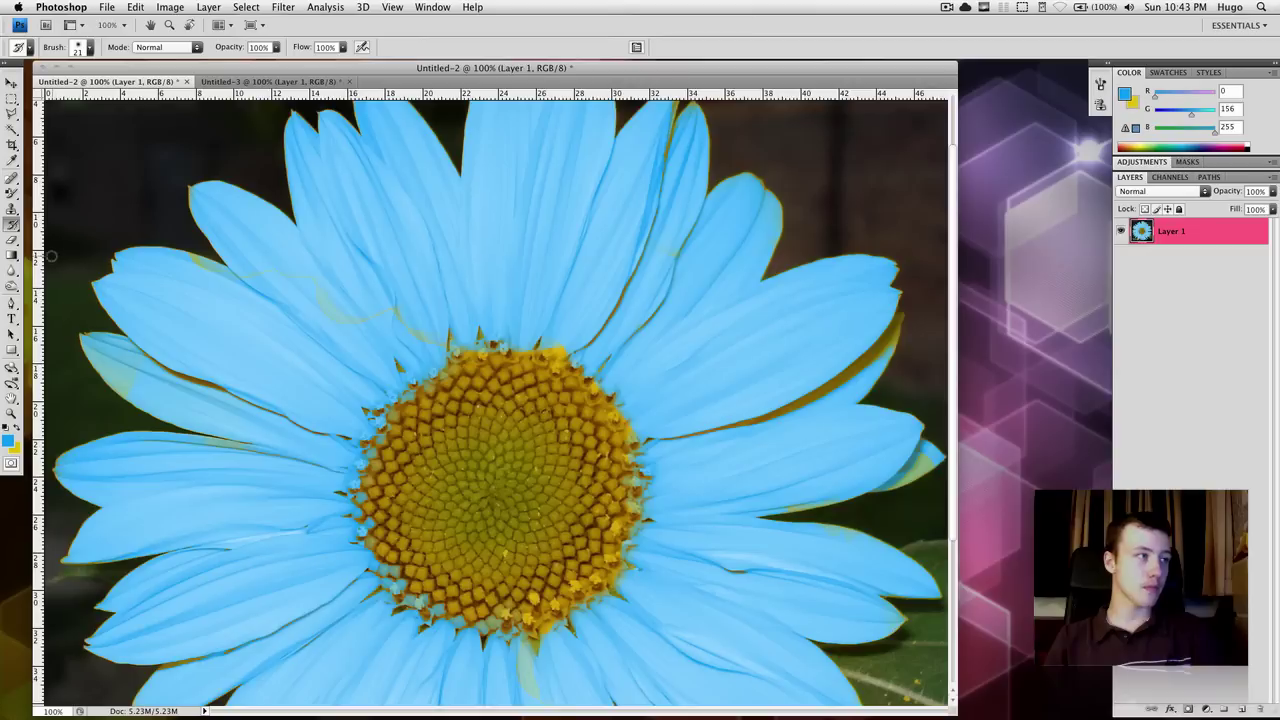
left_click(15, 196)
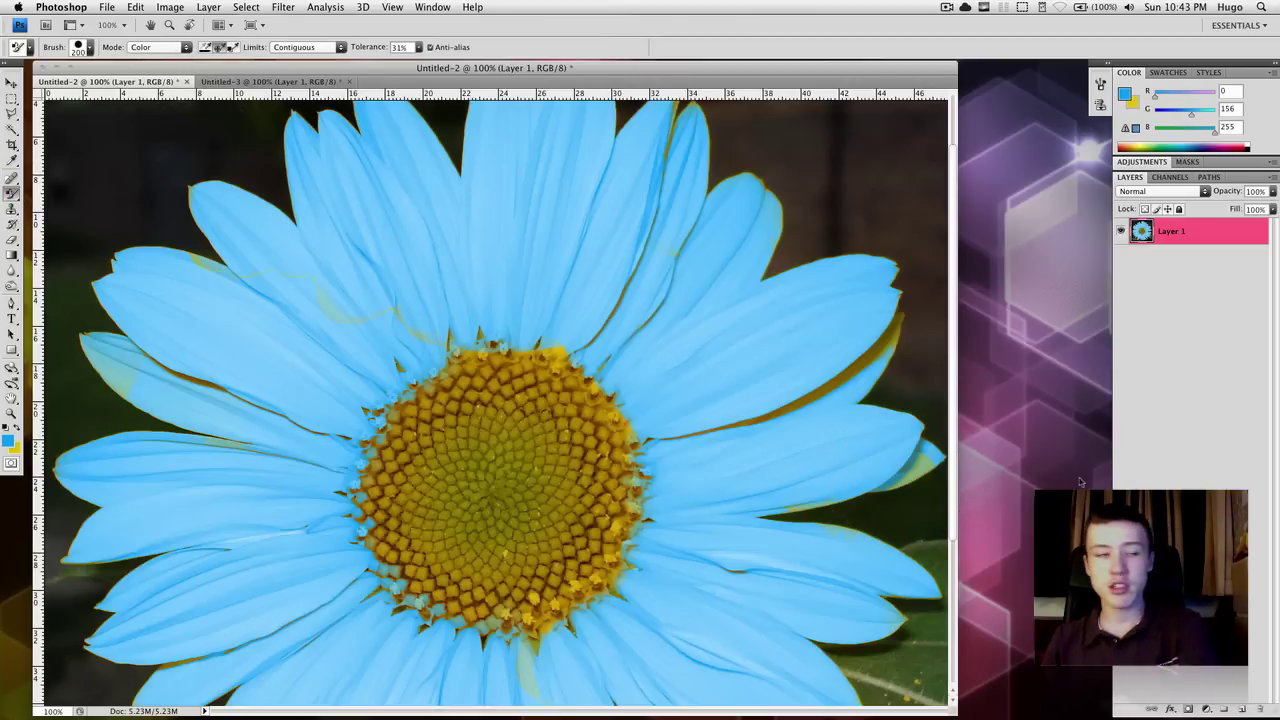
key("bracketleft")
key("bracketleft")
key("bracketleft")
key("bracketleft")
key("bracketleft")
key("bracketleft")
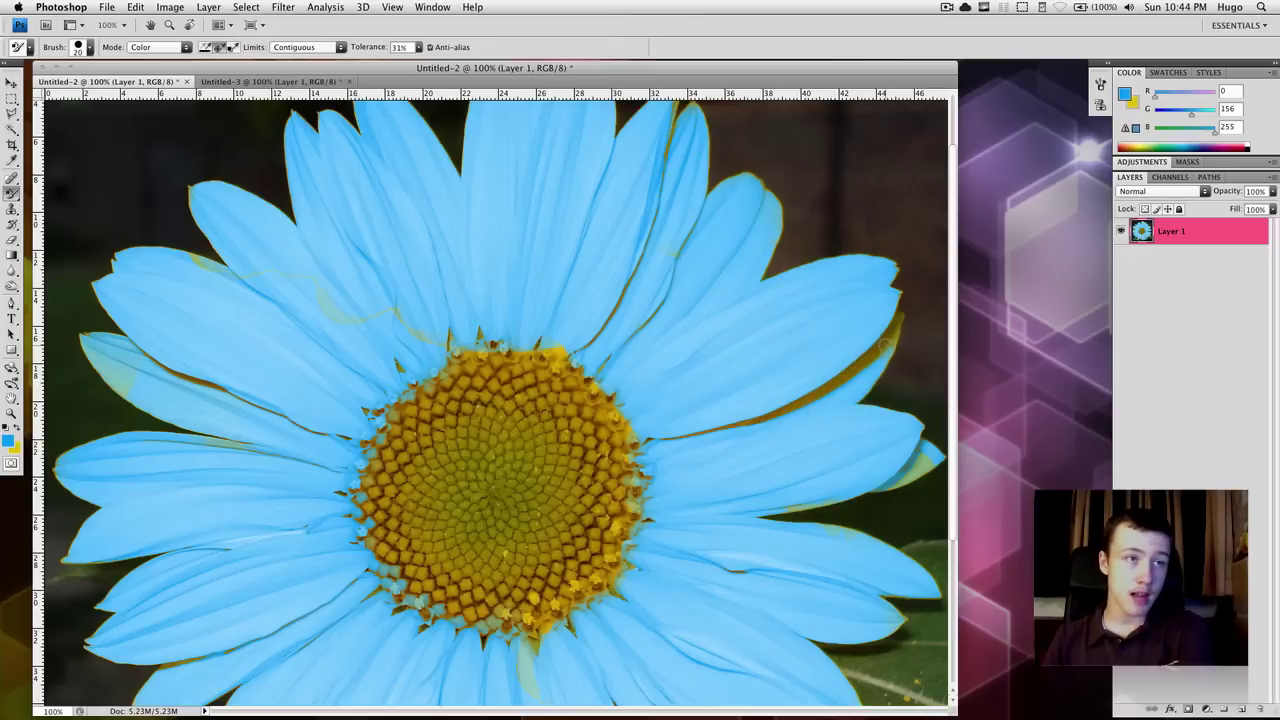
left_click_drag(886, 341, 868, 358)
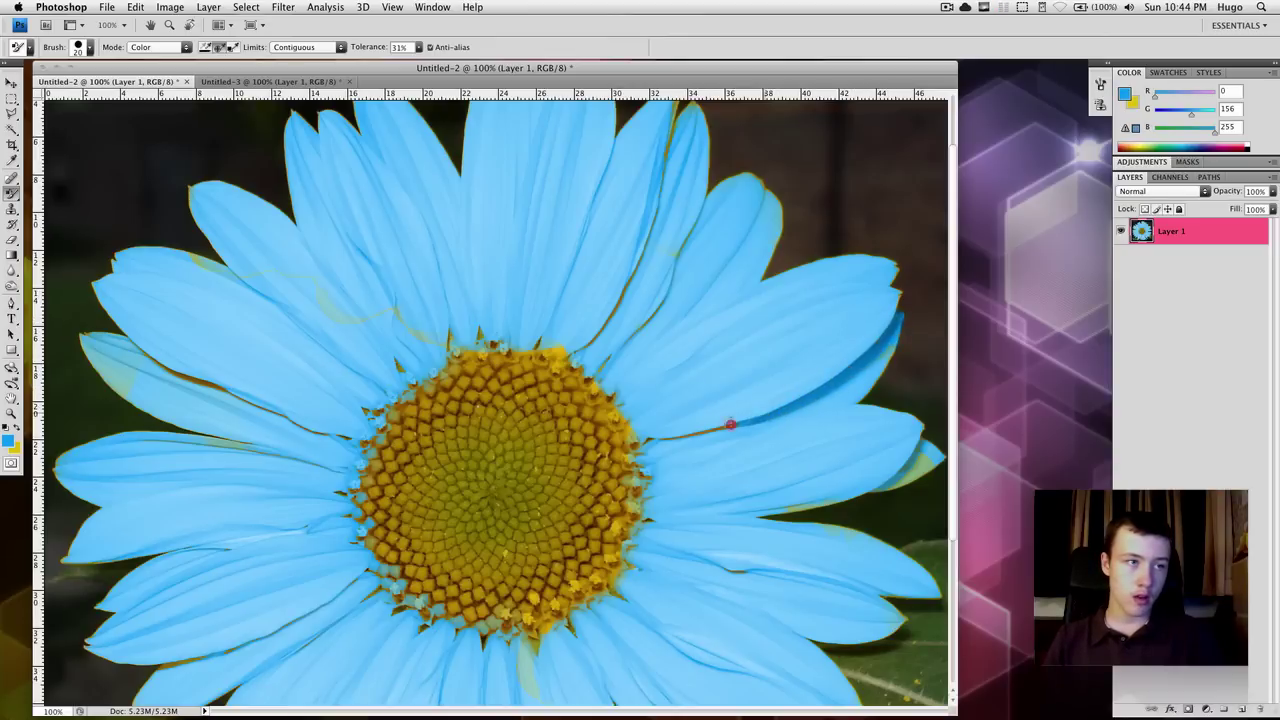
left_click_drag(671, 440, 749, 349)
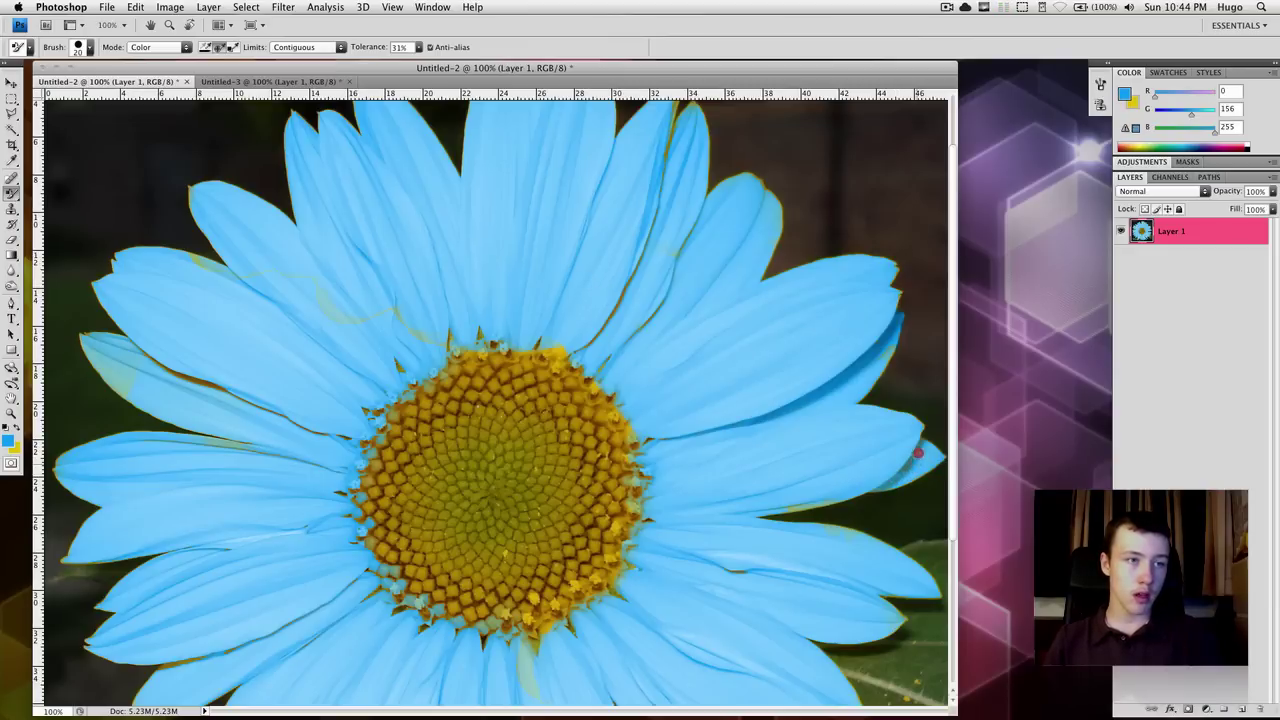
mouse_move(810, 510)
left_mouse_down()
mouse_move(818, 502)
mouse_move(786, 507)
mouse_move(778, 590)
left_mouse_up()
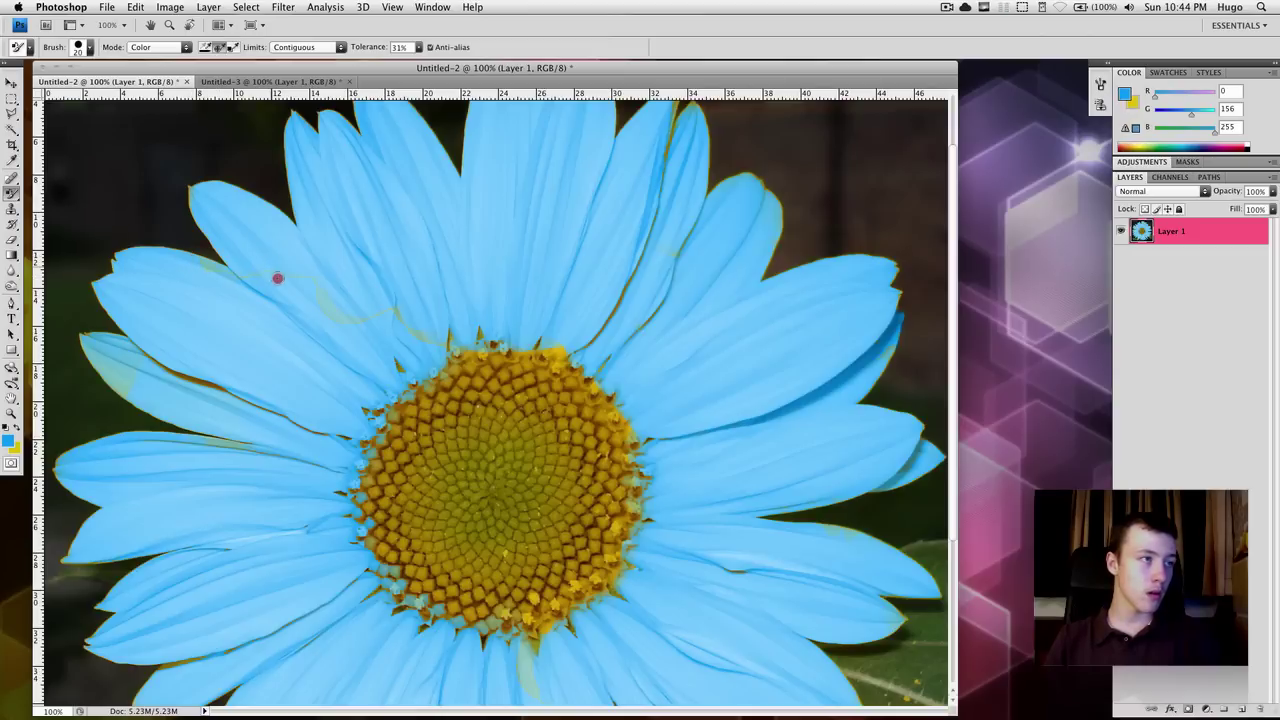
left_click_drag(278, 278, 243, 277)
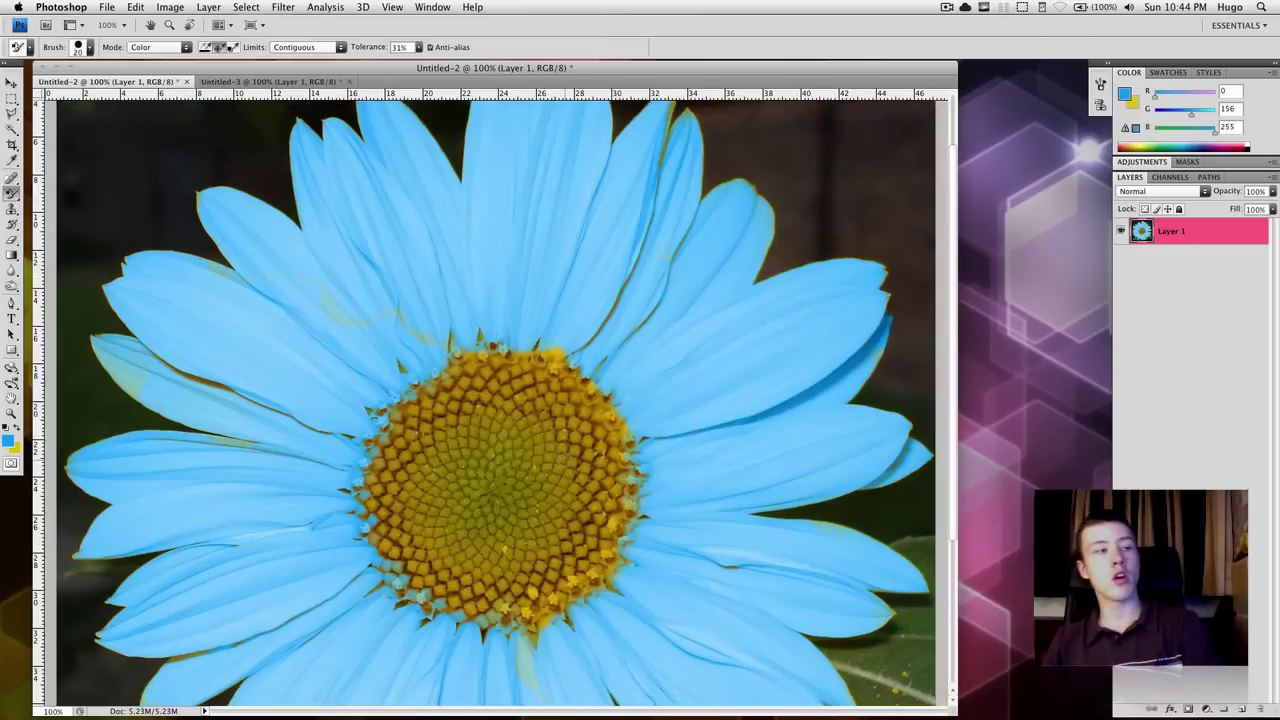
key("super+minus")
key("super+minus")
key("super+minus")
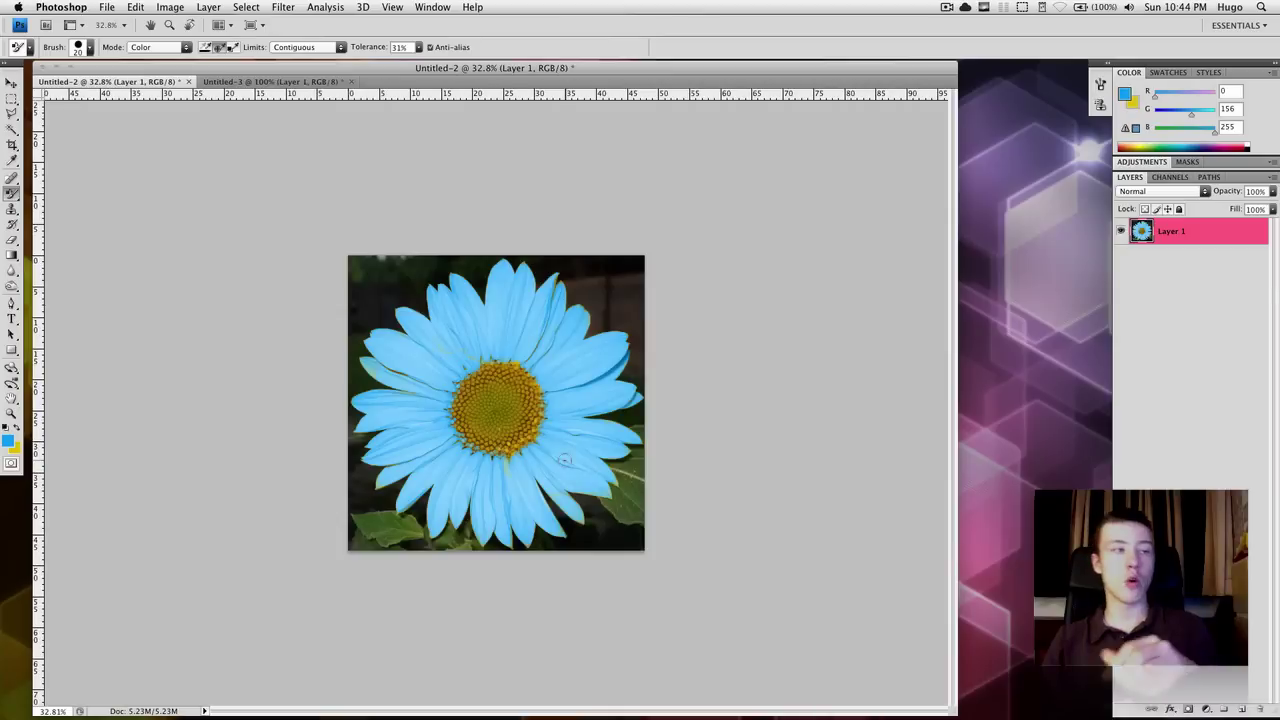
key("super+0")
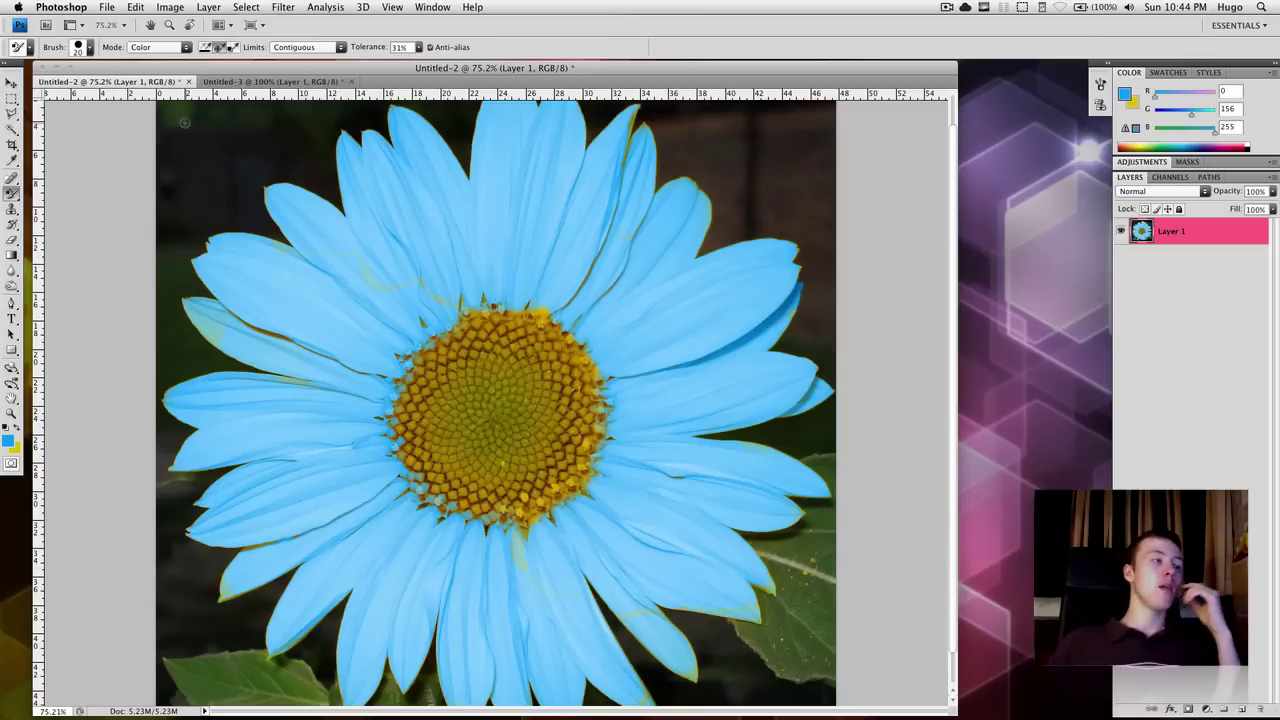
Step: Switch to Untitled-3's T-shirt photo, set pure red (ff0000), and enlarge the brush to 125
left_click(238, 82)
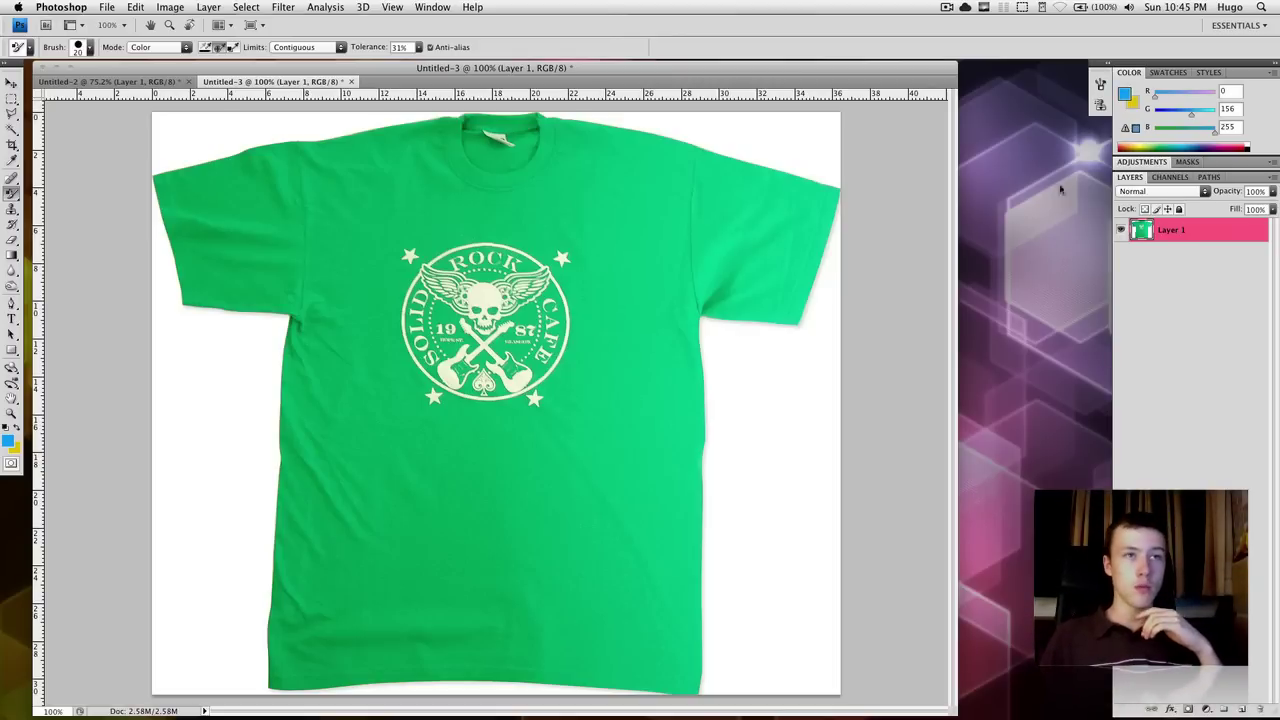
left_click(1121, 95)
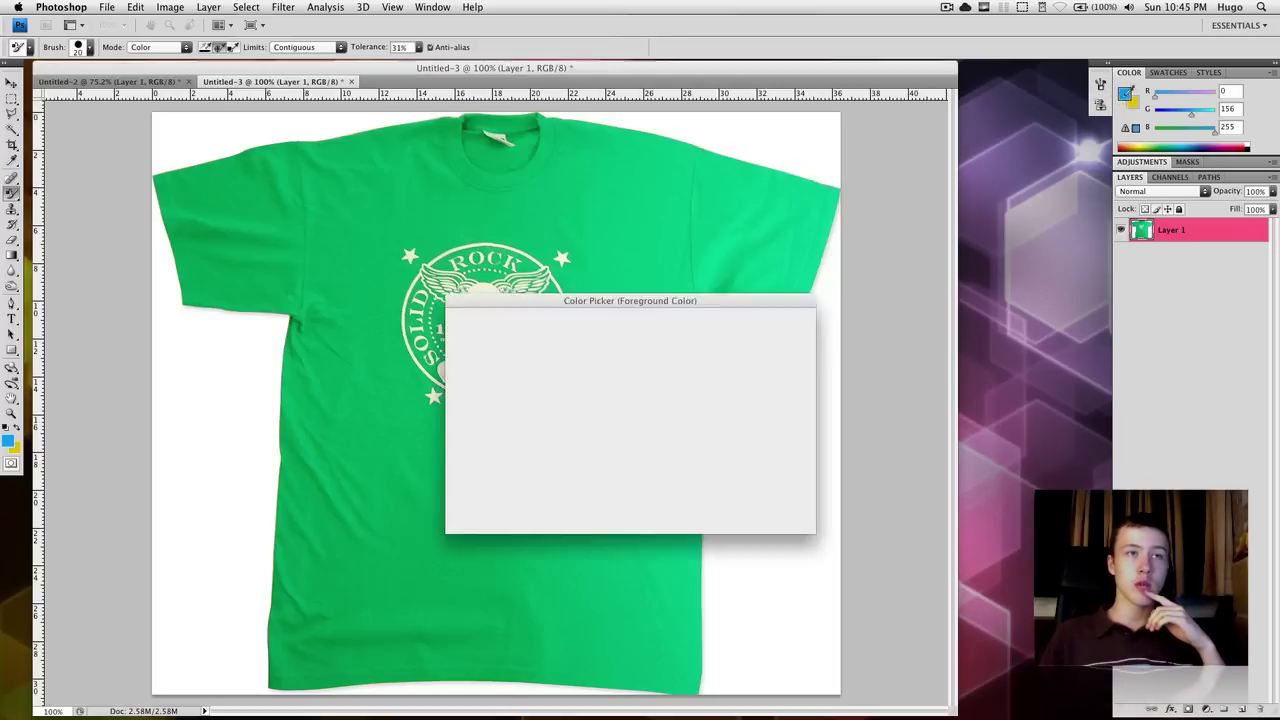
left_click_drag(637, 372, 641, 317)
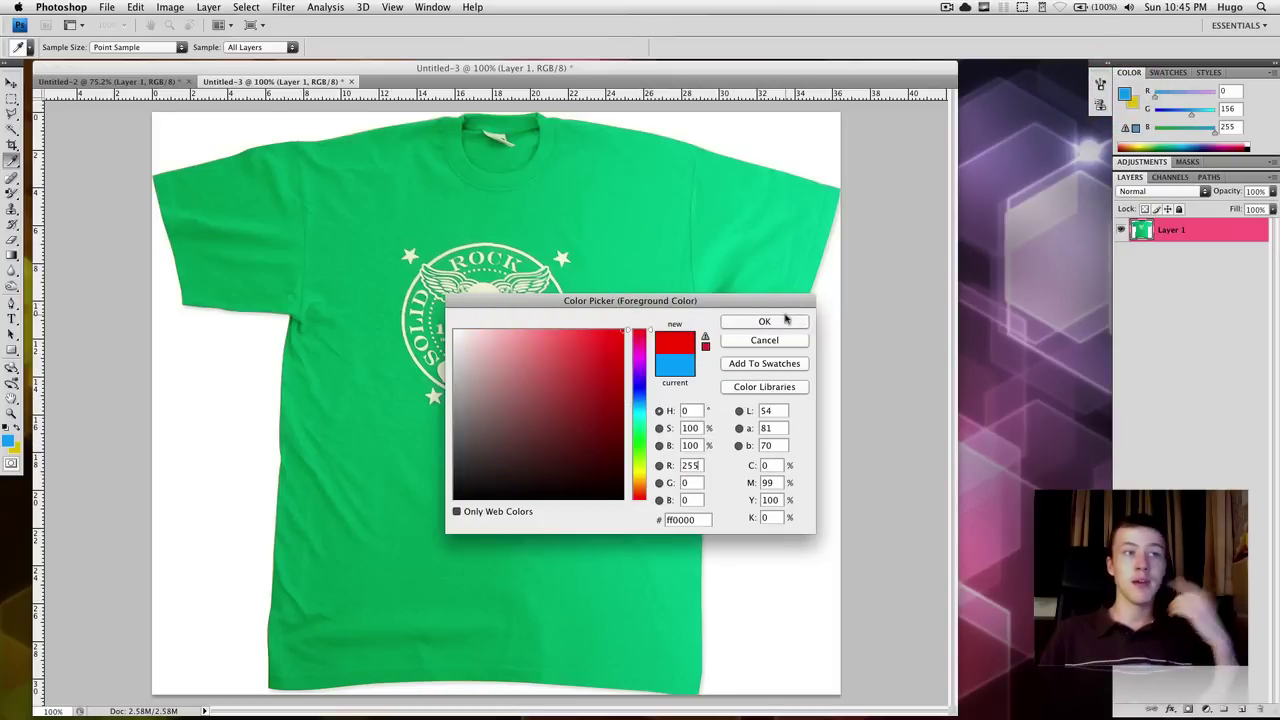
left_click(785, 320)
key("b")
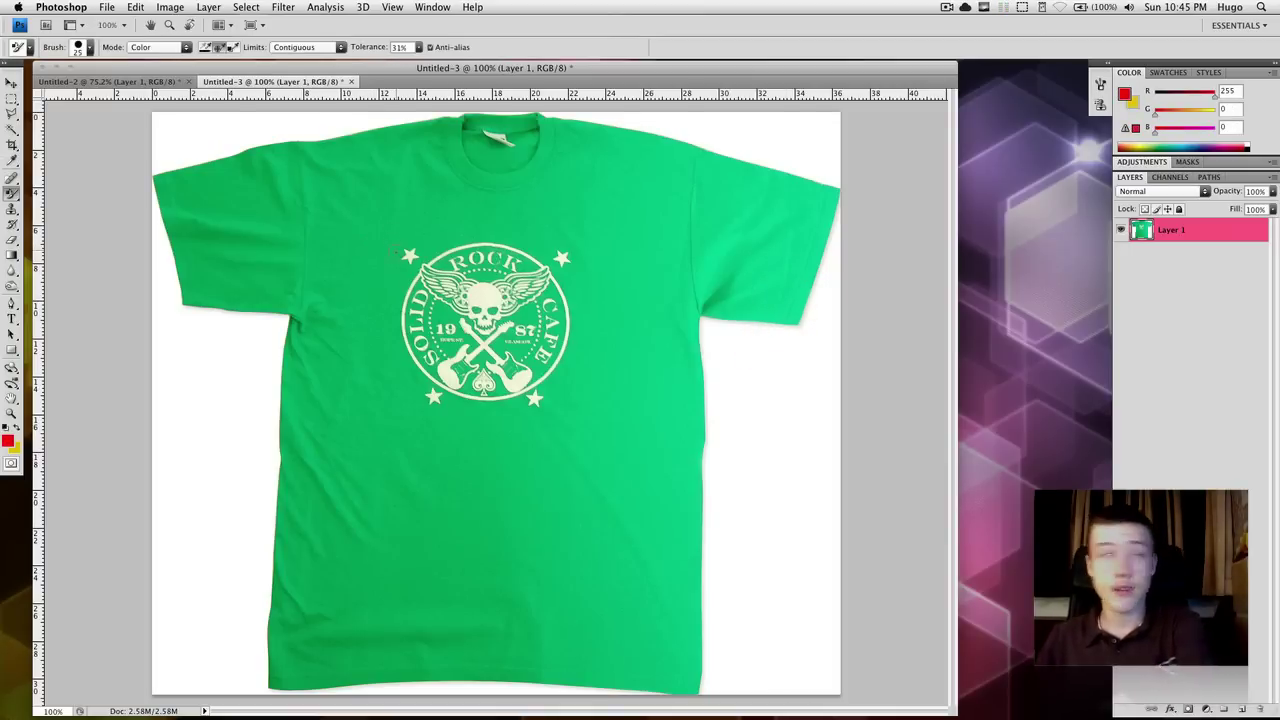
key("bracketright")
key("bracketright")
key("bracketright")
key("bracketright")
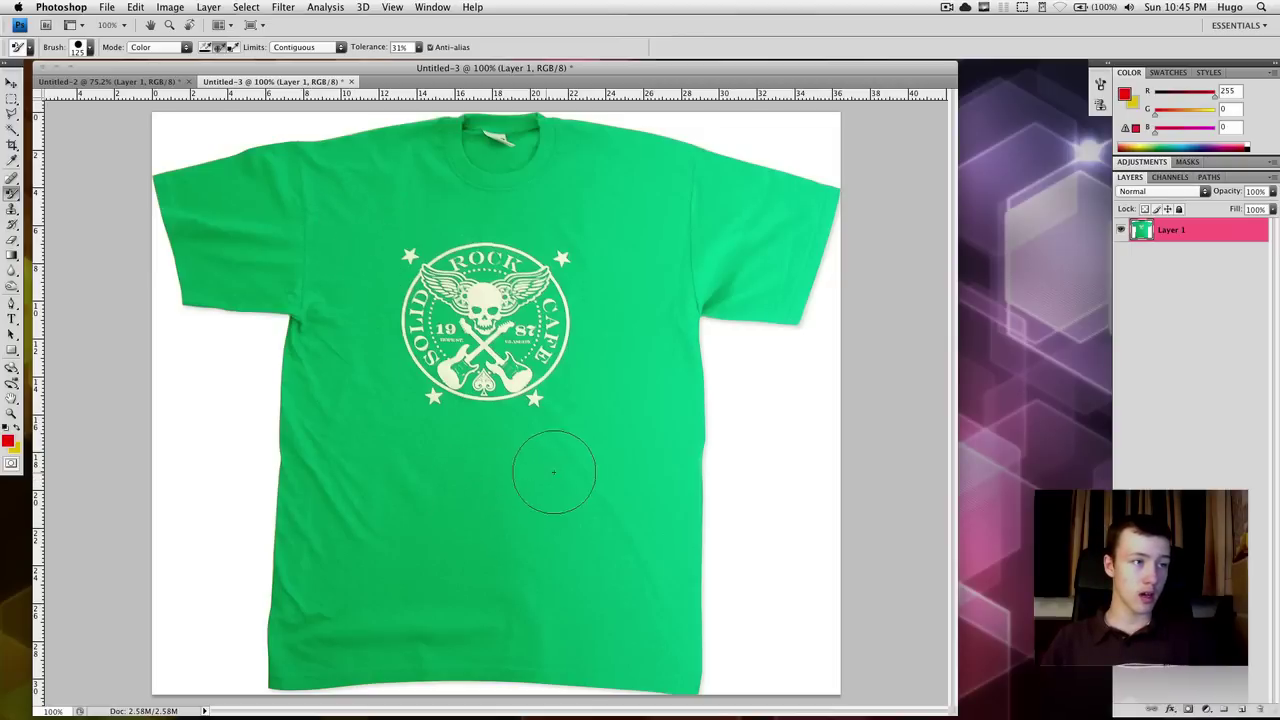
Step: Paint the shirt body, logo surroundings and upper-left body red, leaving the lower-left green
left_click(507, 472)
mouse_move(507, 472)
left_mouse_down()
mouse_move(416, 477)
mouse_move(463, 327)
mouse_move(455, 388)
mouse_move(480, 395)
mouse_move(517, 388)
mouse_move(493, 392)
mouse_move(547, 335)
mouse_move(533, 345)
mouse_move(510, 285)
mouse_move(485, 285)
mouse_move(425, 340)
mouse_move(430, 305)
mouse_move(417, 305)
mouse_move(509, 262)
mouse_move(465, 275)
mouse_move(433, 315)
mouse_move(458, 278)
mouse_move(527, 268)
mouse_move(576, 316)
mouse_move(527, 255)
mouse_move(475, 278)
mouse_move(423, 365)
mouse_move(477, 374)
left_mouse_up()
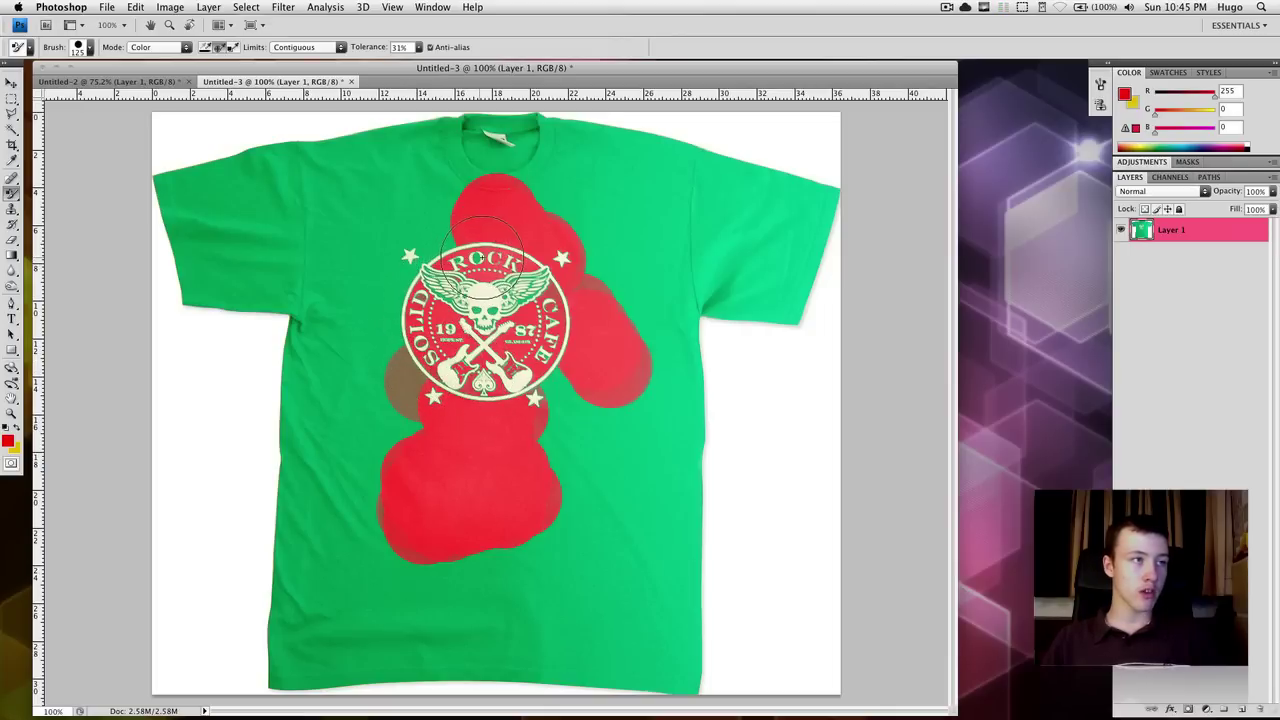
mouse_move(466, 242)
left_mouse_down()
mouse_move(448, 232)
mouse_move(456, 245)
mouse_move(585, 268)
mouse_move(535, 385)
mouse_move(696, 518)
mouse_move(655, 690)
mouse_move(683, 665)
mouse_move(600, 565)
mouse_move(642, 486)
mouse_move(718, 252)
mouse_move(720, 294)
mouse_move(770, 260)
mouse_move(805, 187)
mouse_move(714, 148)
mouse_move(540, 140)
mouse_move(280, 152)
mouse_move(186, 180)
mouse_move(200, 314)
mouse_move(400, 240)
mouse_move(262, 204)
mouse_move(630, 215)
mouse_move(458, 232)
left_mouse_up()
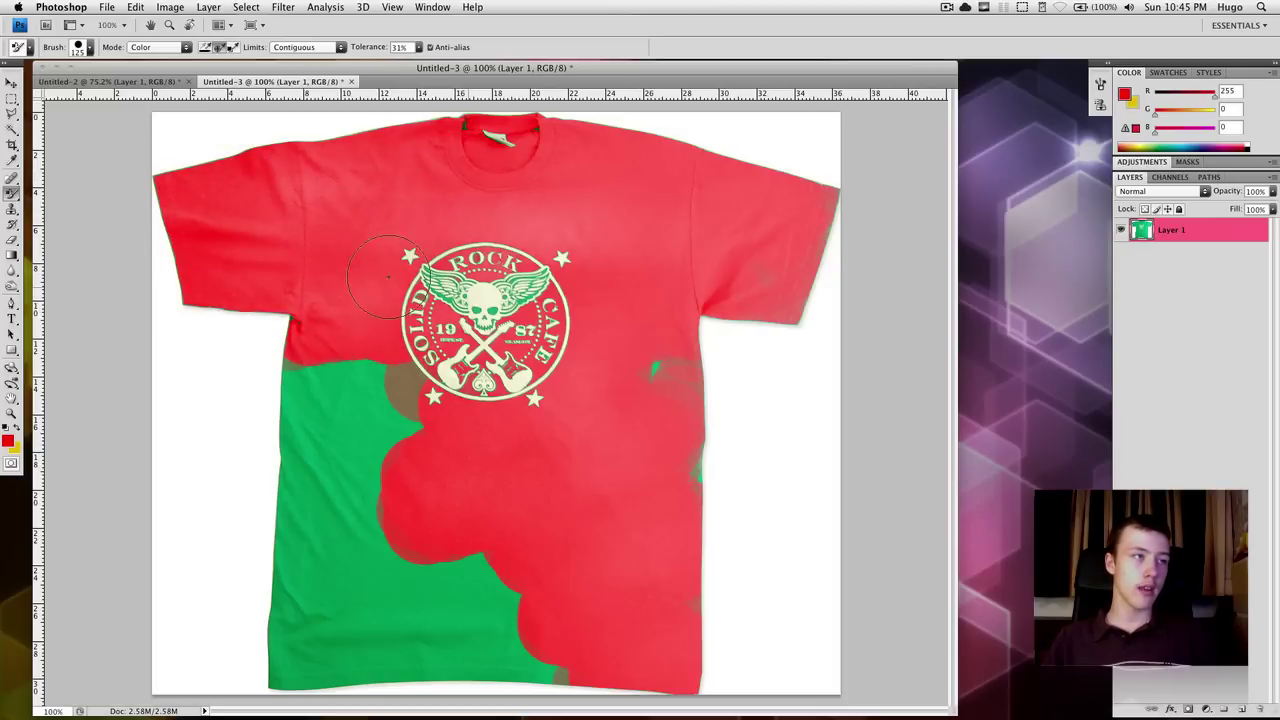
mouse_move(369, 363)
left_mouse_down()
mouse_move(334, 387)
mouse_move(353, 393)
mouse_move(324, 429)
mouse_move(384, 407)
mouse_move(392, 430)
mouse_move(431, 448)
left_mouse_up()
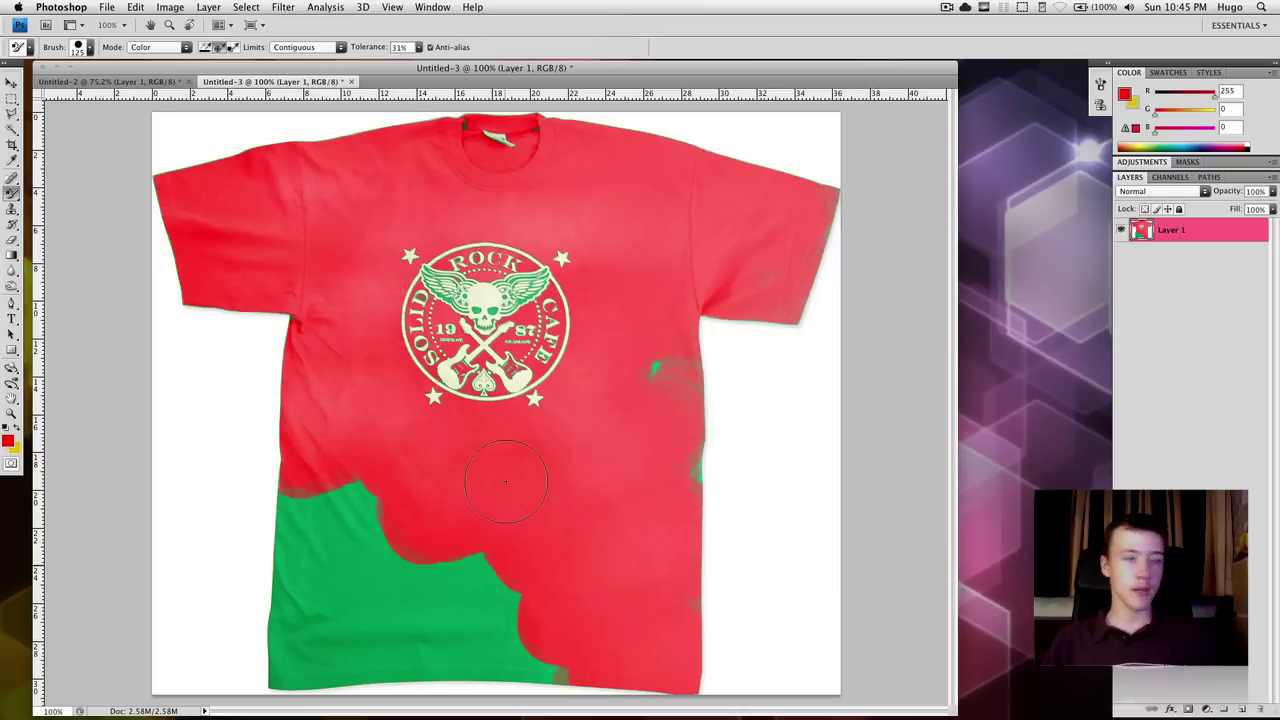
Step: Zoom in and shrink the brush diameter to 20 px
scroll(491, 484, "up", 3)
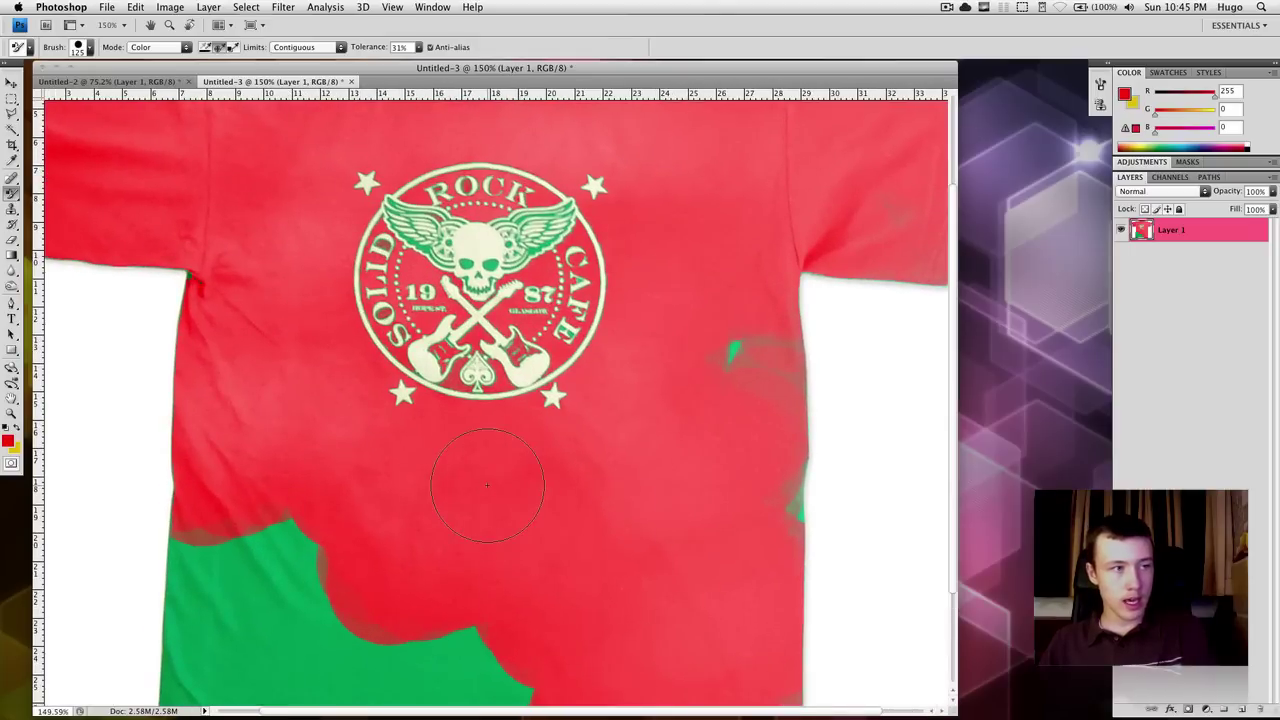
right_click(489, 486)
scroll(330, 440, "up", 2)
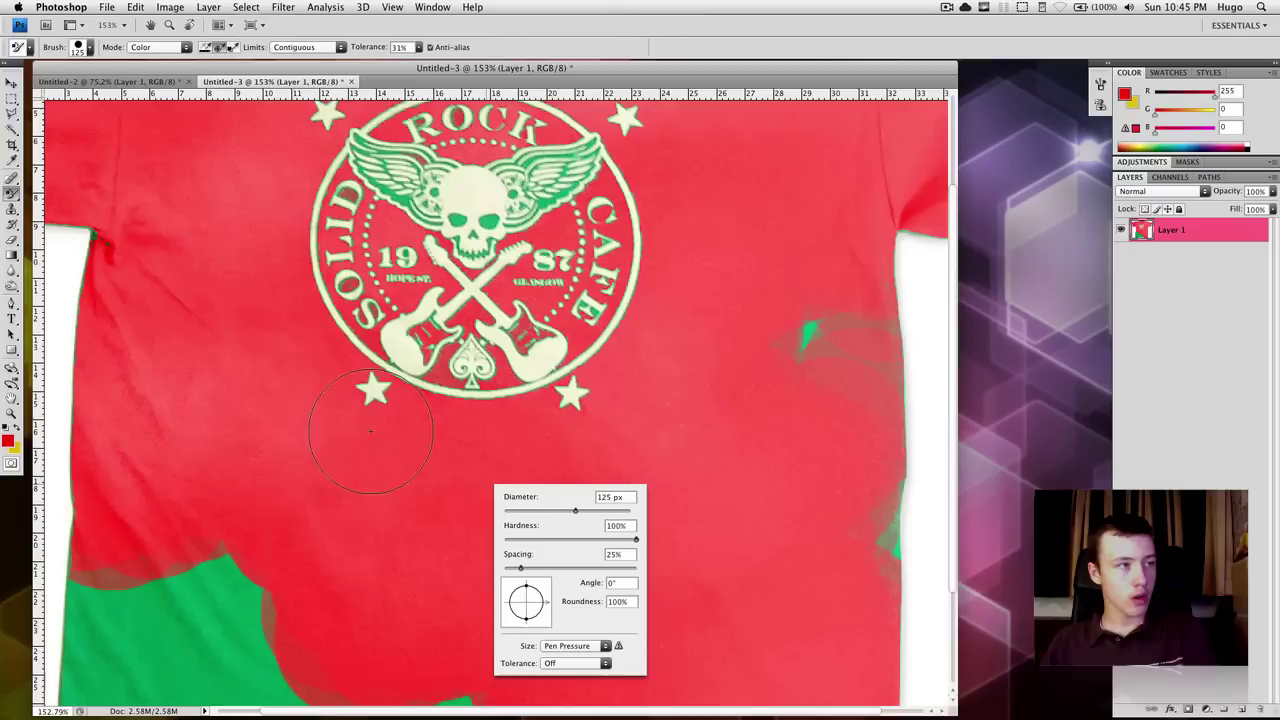
scroll(384, 453, "down", 1)
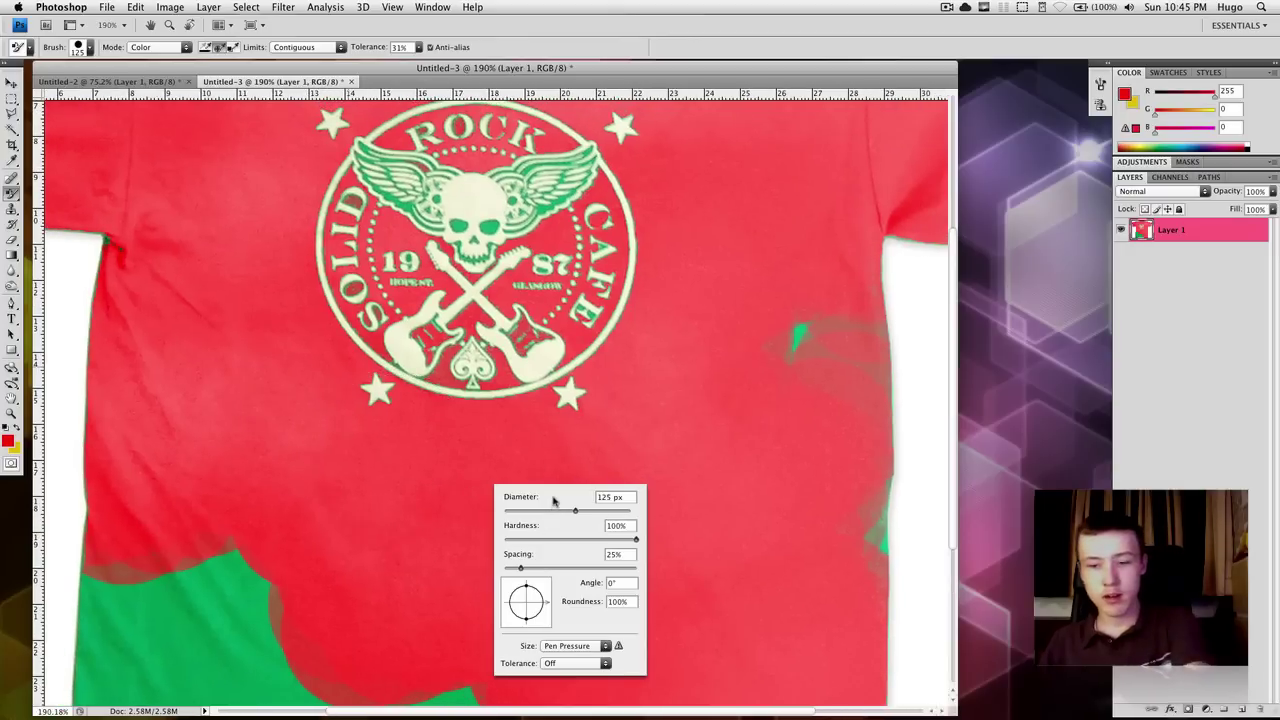
left_click_drag(575, 510, 510, 530)
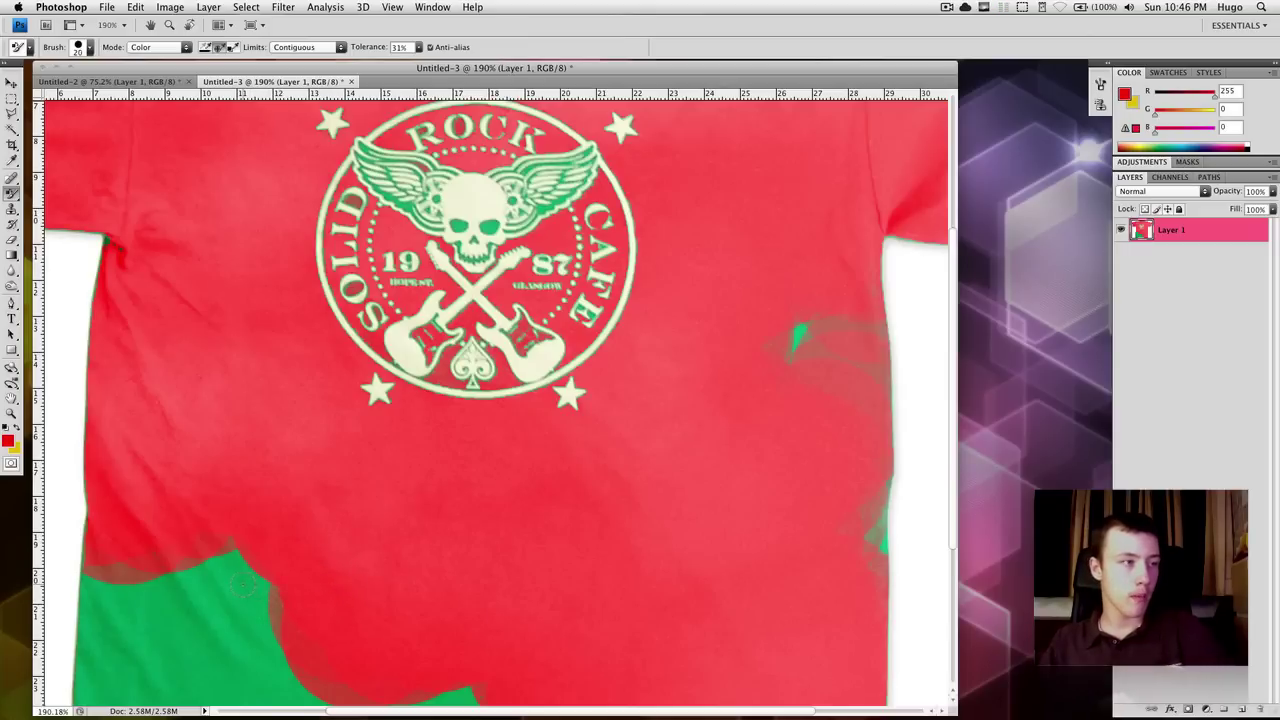
Step: Paint the skull's eye sockets and leftover green specks red, then zoom back out
left_click_drag(244, 585, 258, 578)
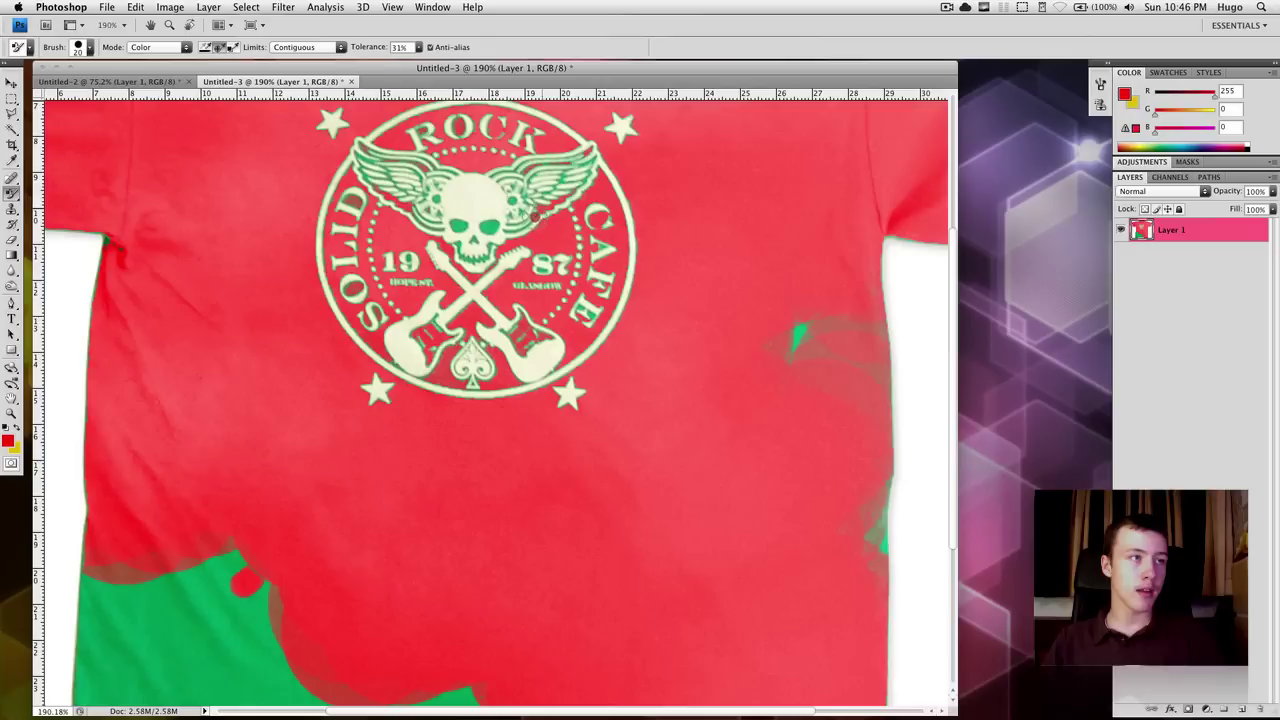
key("ctrl+z")
left_click_drag(458, 226, 463, 226)
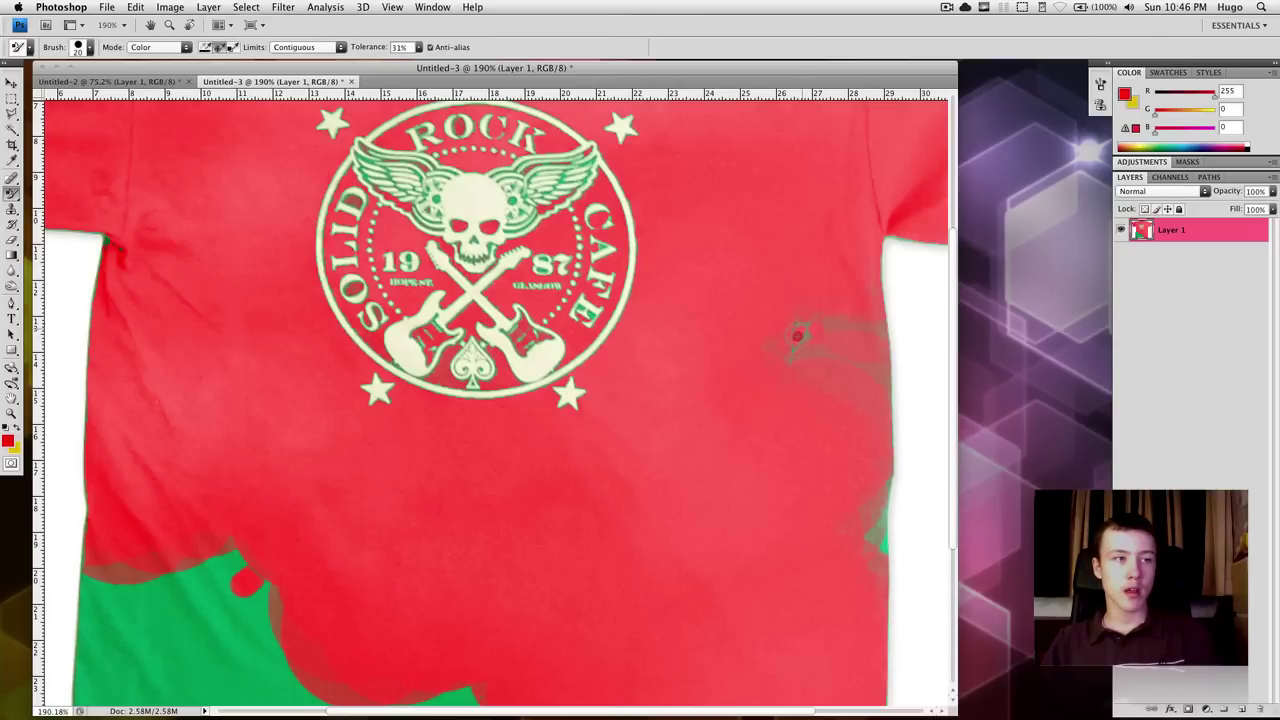
scroll(800, 355, "down", 3)
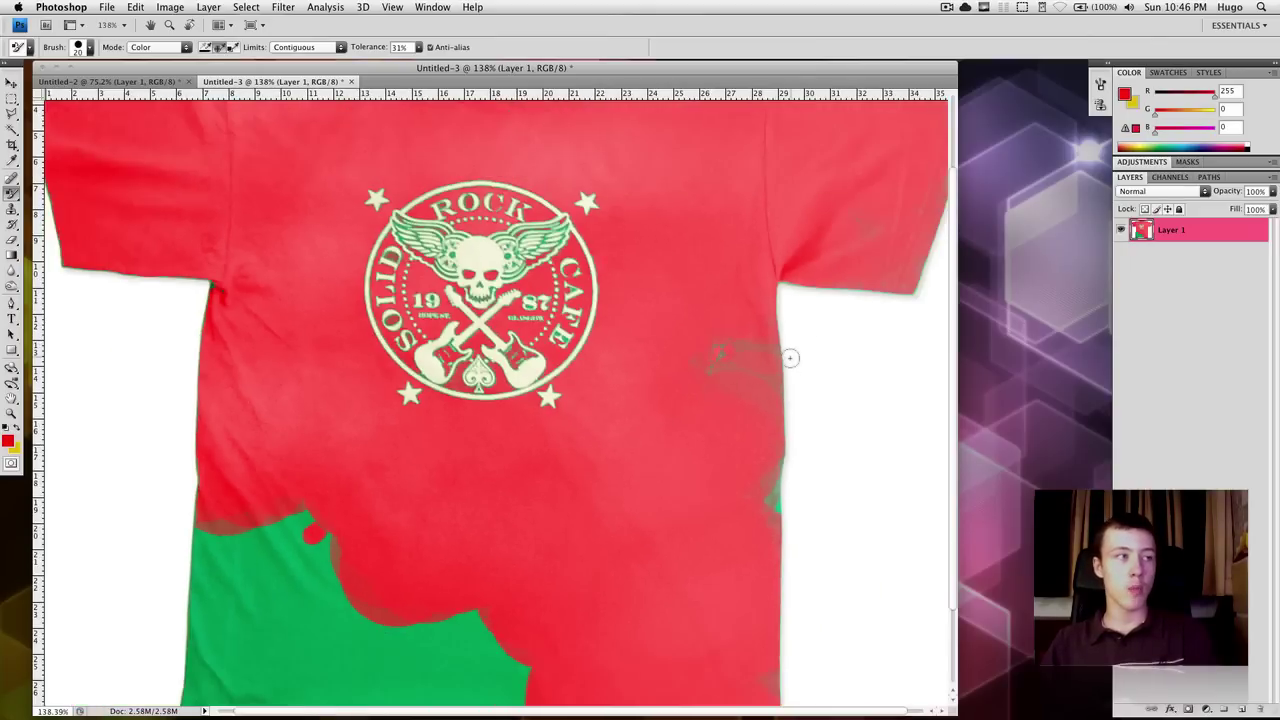
scroll(790, 357, "down", 3)
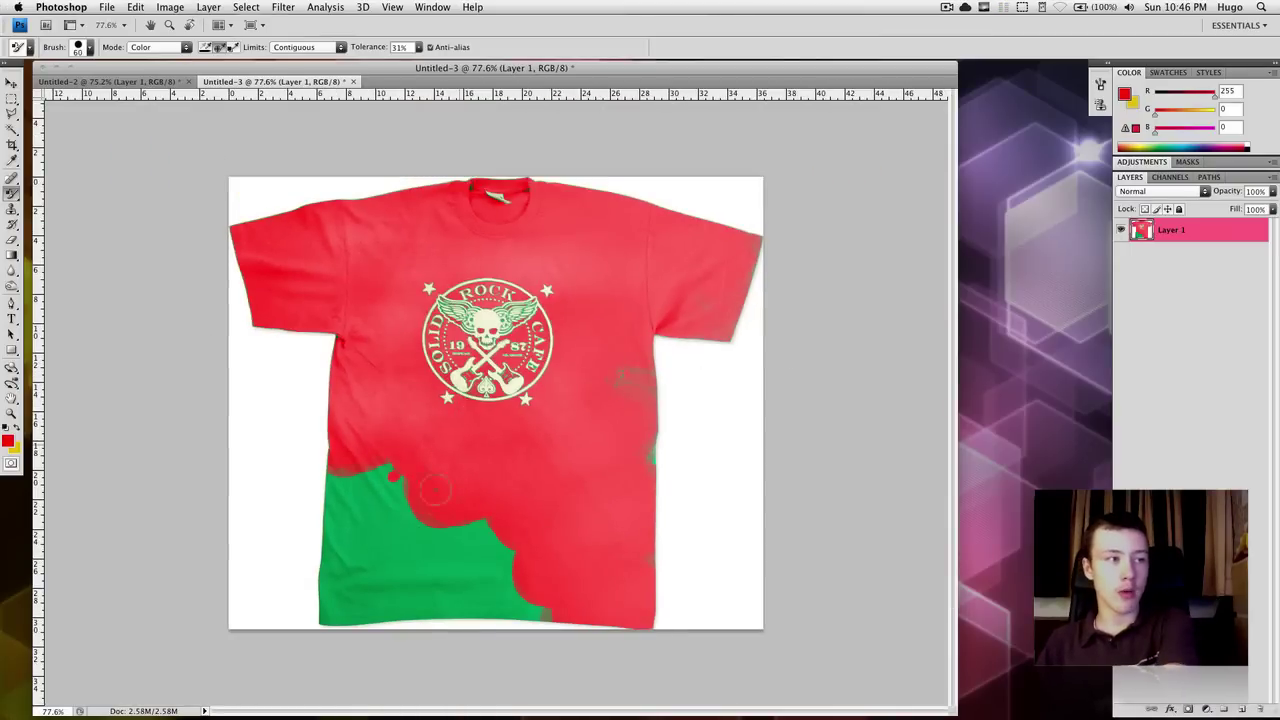
Step: Paint the remaining green lower shirt, bottom-left edge and hem spot red, then undo the last stroke
mouse_move(391, 573)
left_mouse_down()
mouse_move(476, 515)
mouse_move(439, 521)
mouse_move(376, 586)
mouse_move(615, 591)
mouse_move(449, 556)
mouse_move(416, 502)
mouse_move(463, 495)
mouse_move(319, 483)
mouse_move(319, 463)
mouse_move(361, 450)
left_mouse_up()
left_click_drag(362, 572, 331, 612)
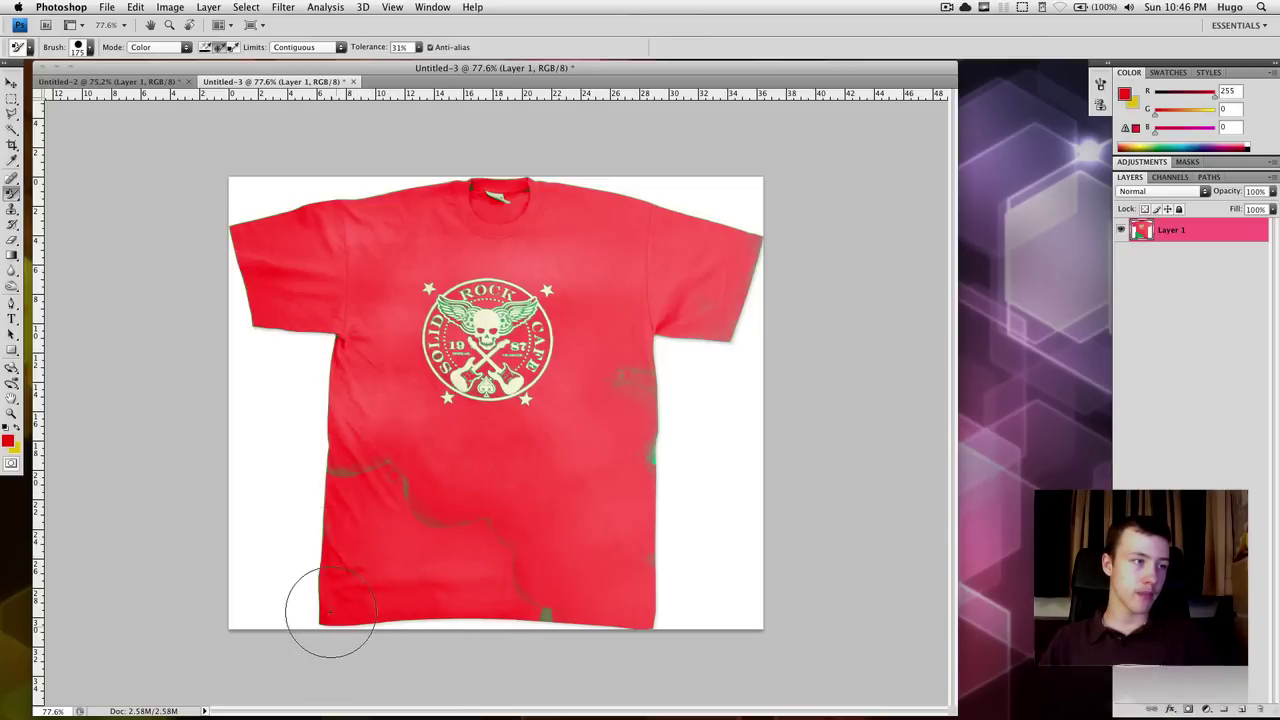
mouse_move(566, 603)
left_mouse_down()
mouse_move(563, 628)
mouse_move(528, 615)
left_mouse_up()
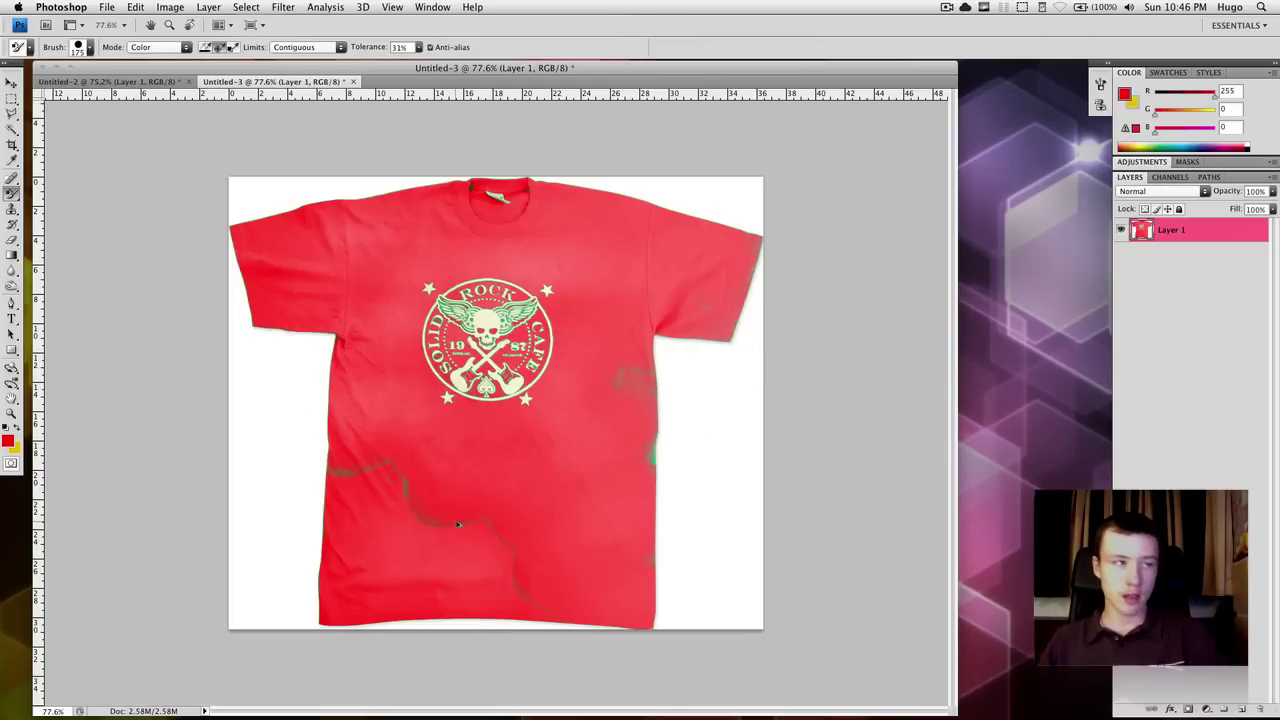
key("super+z")
Step: Step the shirt back to plain green, then paint red across the collar, chest, sleeve and shoulder
key("super+alt+z")
key("super+alt+z")
key("super+alt+z")
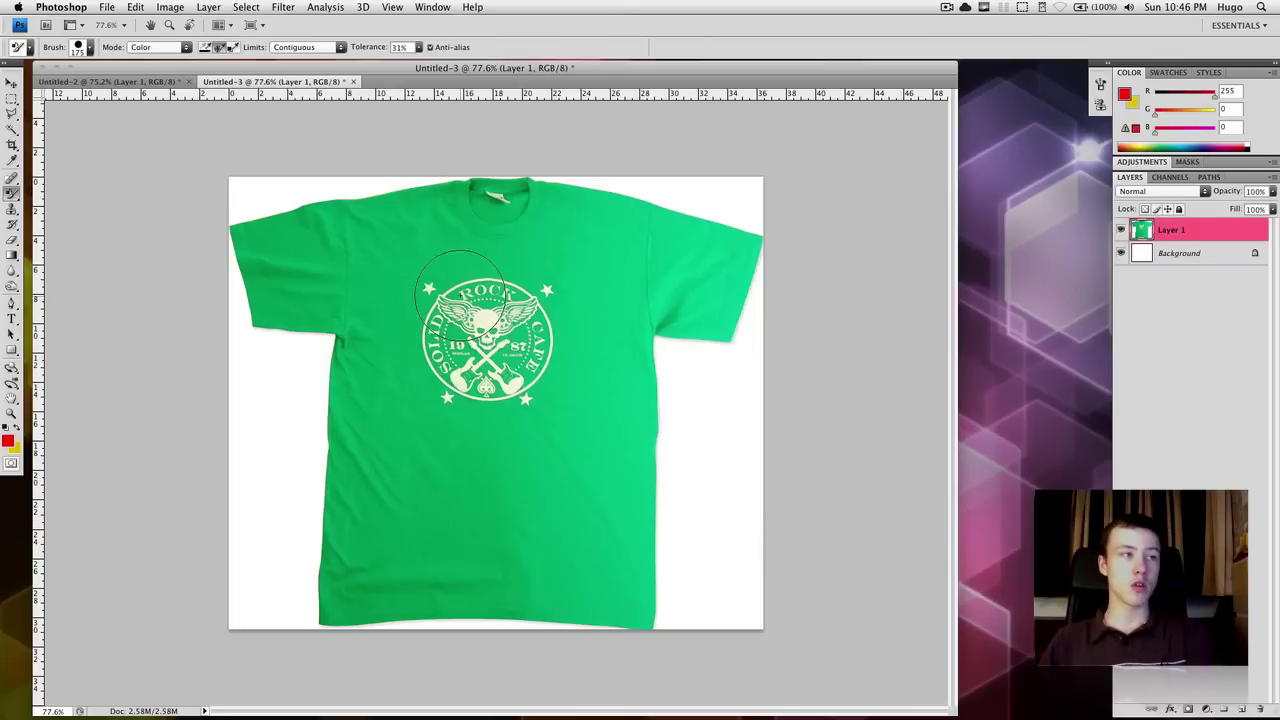
mouse_move(420, 245)
left_mouse_down()
mouse_move(491, 228)
mouse_move(358, 268)
mouse_move(575, 236)
mouse_move(403, 245)
mouse_move(507, 236)
mouse_move(322, 205)
mouse_move(527, 220)
mouse_move(654, 195)
mouse_move(337, 200)
left_mouse_up()
mouse_move(166, 224)
left_mouse_down()
mouse_move(366, 259)
mouse_move(366, 297)
mouse_move(302, 346)
mouse_move(321, 354)
mouse_move(636, 285)
mouse_move(717, 222)
mouse_move(776, 259)
mouse_move(698, 356)
mouse_move(561, 392)
mouse_move(429, 316)
mouse_move(461, 373)
mouse_move(588, 422)
mouse_move(428, 452)
mouse_move(792, 452)
mouse_move(331, 463)
mouse_move(732, 464)
mouse_move(397, 485)
mouse_move(445, 505)
mouse_move(744, 528)
mouse_move(358, 535)
mouse_move(773, 559)
mouse_move(249, 611)
mouse_move(662, 601)
mouse_move(312, 602)
mouse_move(319, 615)
mouse_move(518, 602)
mouse_move(368, 439)
mouse_move(466, 263)
mouse_move(488, 311)
mouse_move(502, 301)
mouse_move(483, 291)
mouse_move(447, 313)
mouse_move(522, 376)
mouse_move(511, 389)
mouse_move(461, 381)
mouse_move(473, 374)
mouse_move(482, 393)
mouse_move(483, 366)
mouse_move(472, 391)
mouse_move(469, 371)
mouse_move(500, 370)
mouse_move(528, 335)
mouse_move(490, 300)
left_mouse_up()
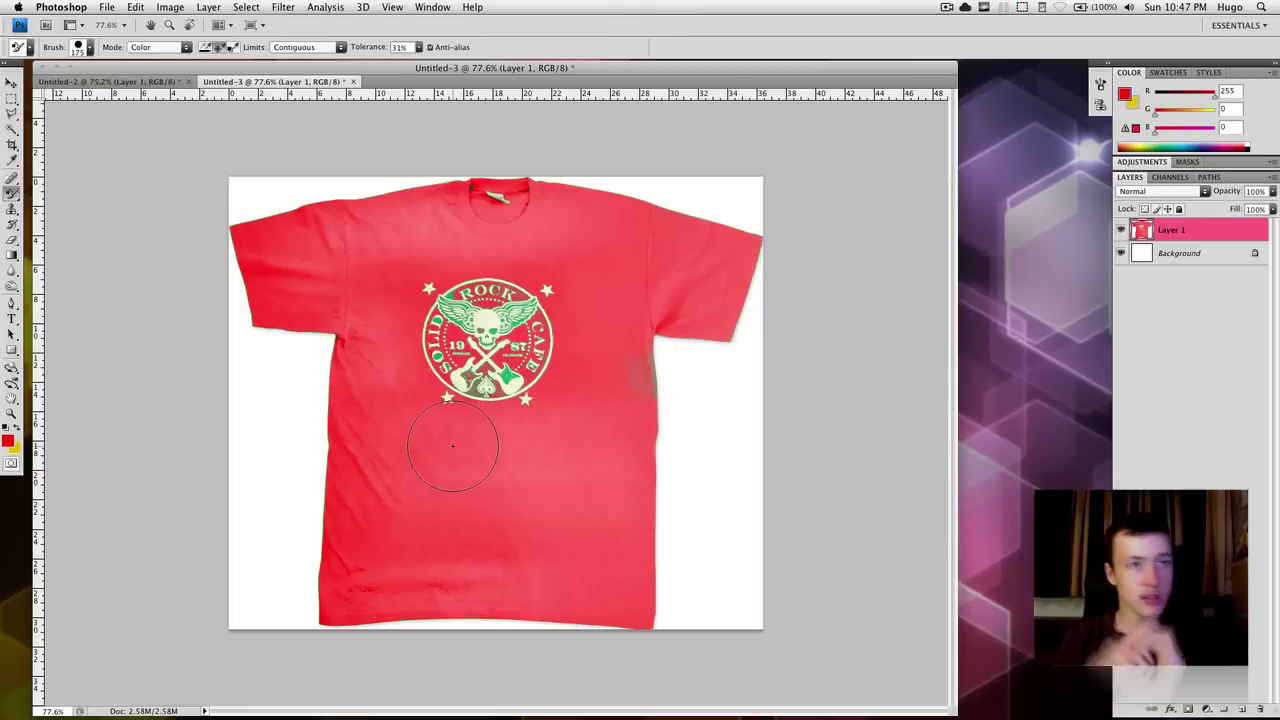
left_click(9, 85)
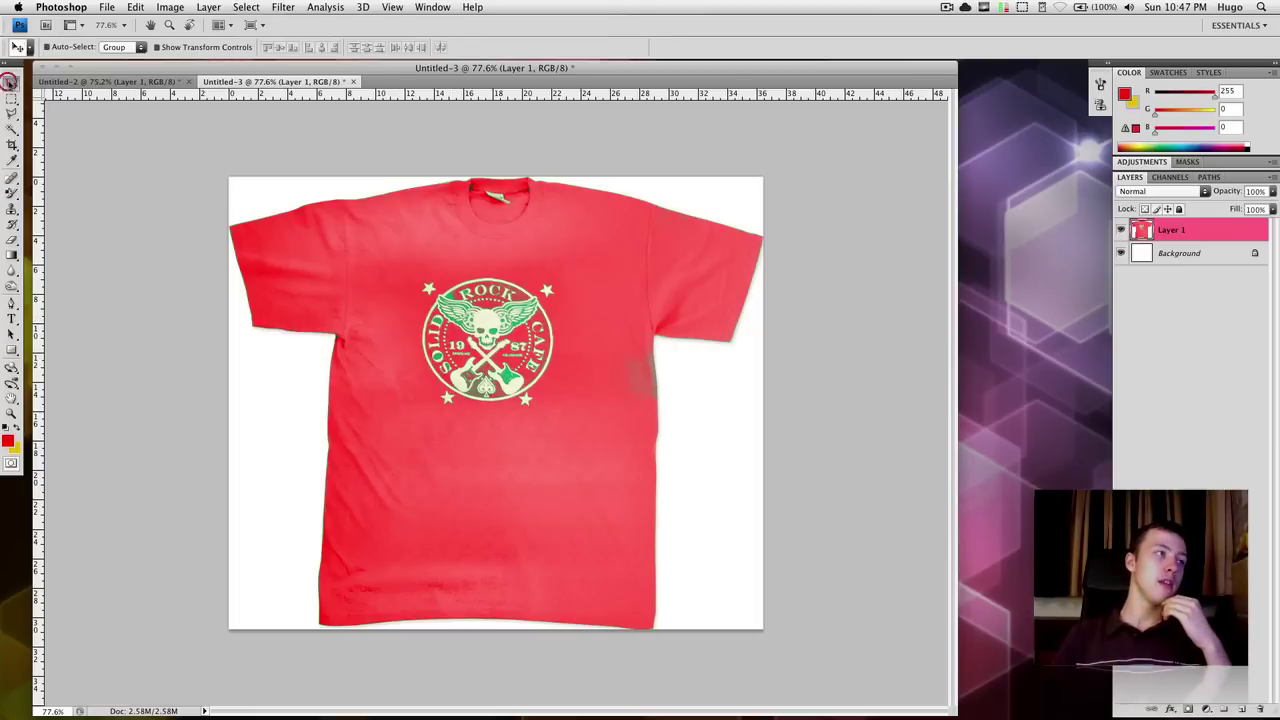